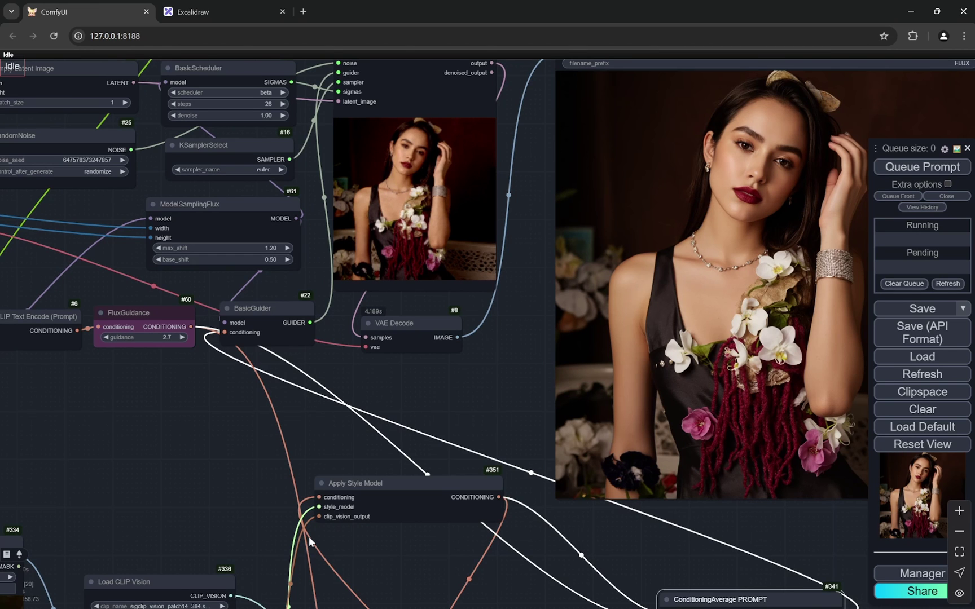
scroll(158, 456, down, 5)
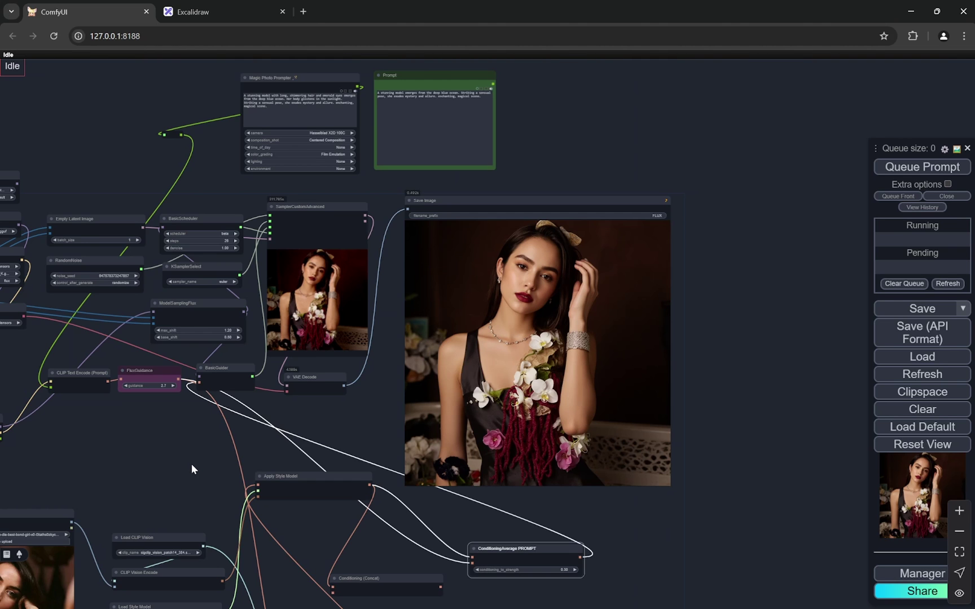
Survey the workflow graph, then set Enable Style 2 to no in Fast Groups Bypasser
mouse_move(191, 464)
mouse_down()
mouse_move(310, 371)
mouse_move(344, 298)
mouse_move(323, 229)
mouse_up()
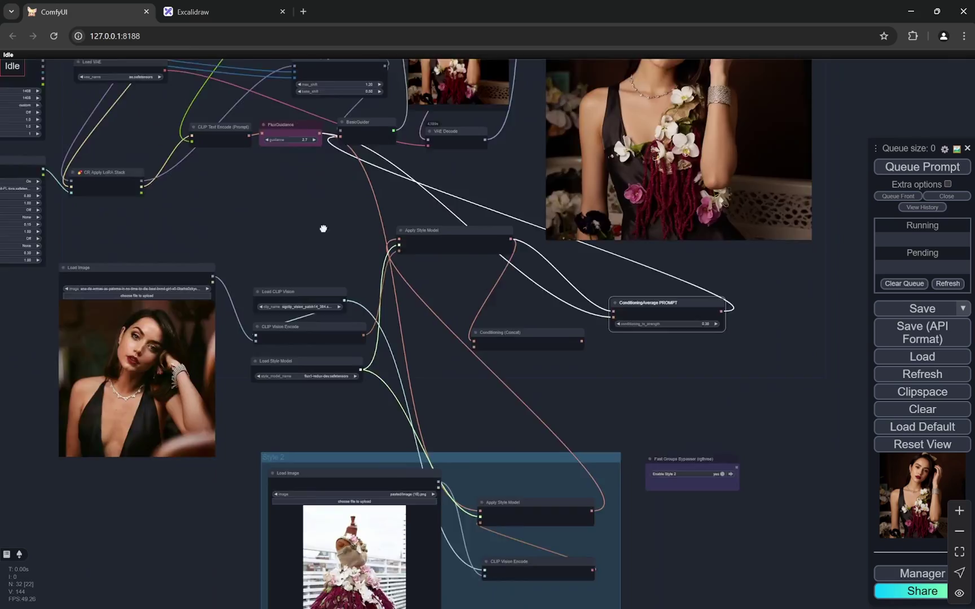
scroll(323, 333, up, 3)
scroll(314, 349, down, 3)
scroll(280, 348, up, 2)
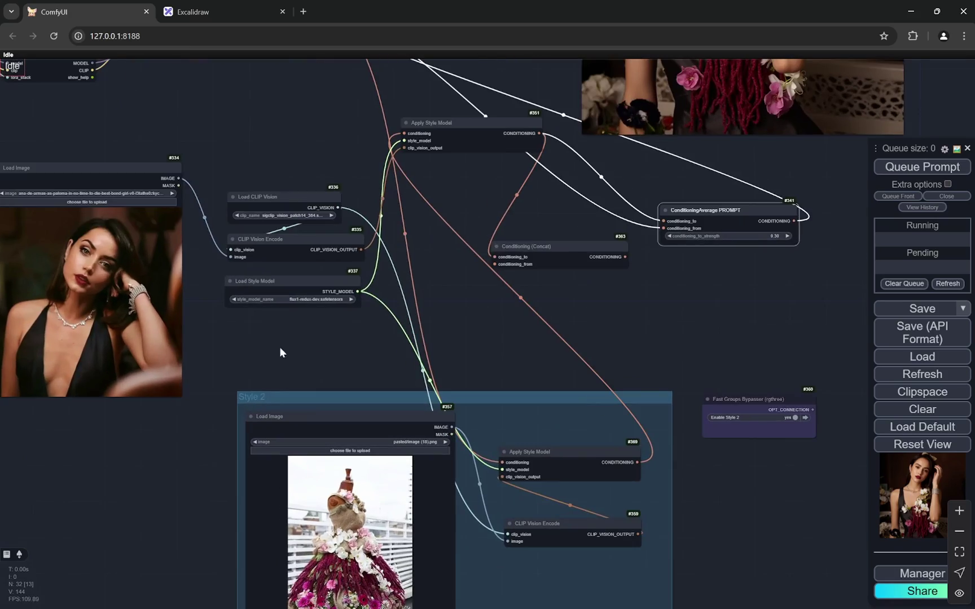
scroll(255, 347, down, 1)
scroll(393, 344, down, 2)
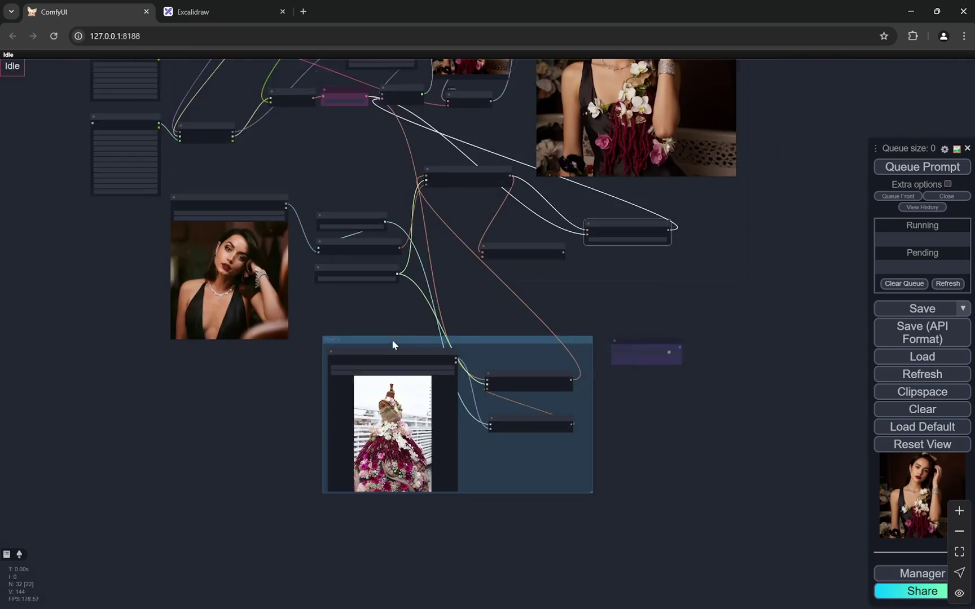
drag(394, 344, 392, 544)
scroll(509, 226, up, 2)
scroll(593, 495, up, 3)
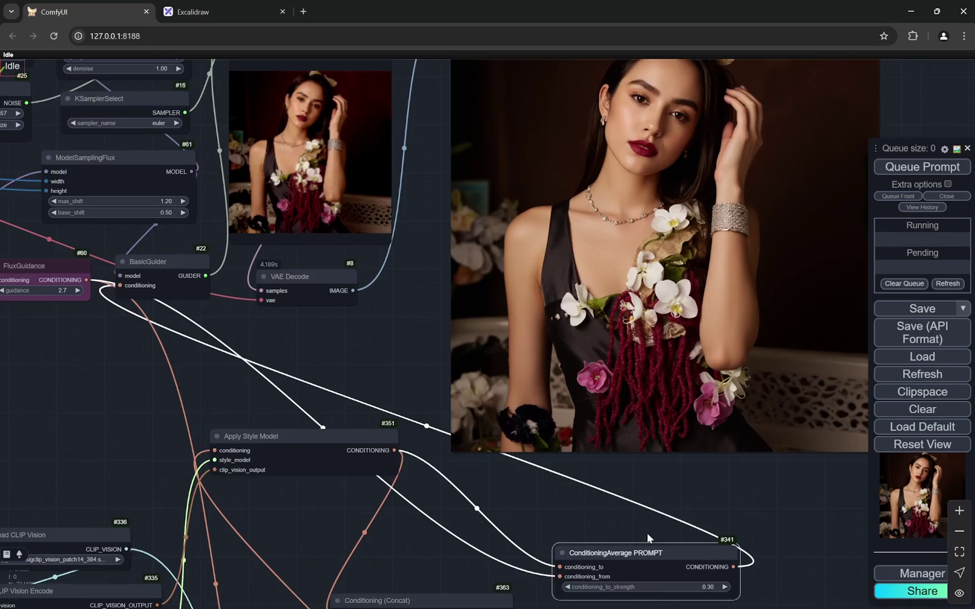
scroll(518, 441, up, 4)
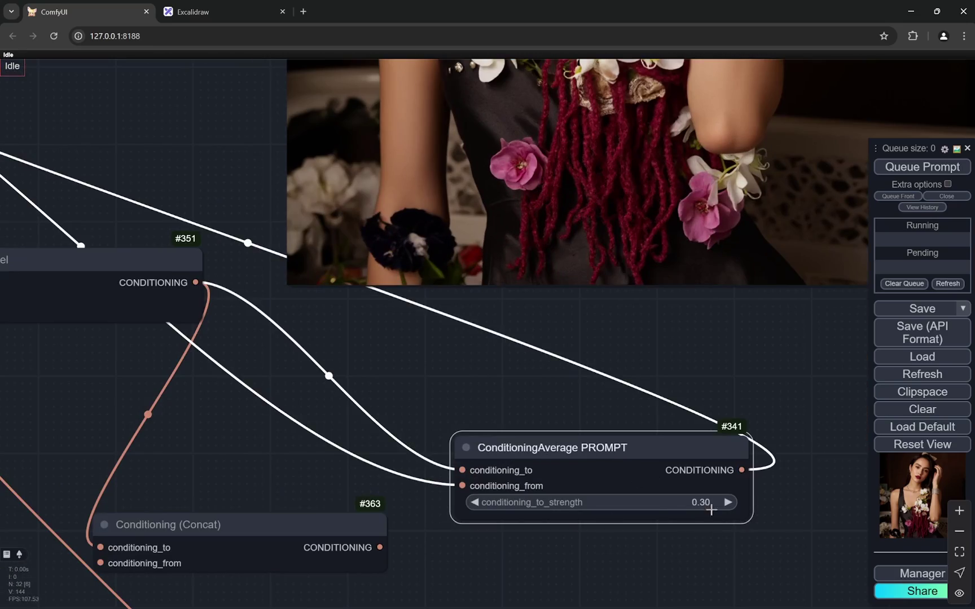
scroll(676, 503, down, 5)
scroll(676, 503, down, 3)
scroll(520, 240, up, 2)
scroll(523, 185, up, 1)
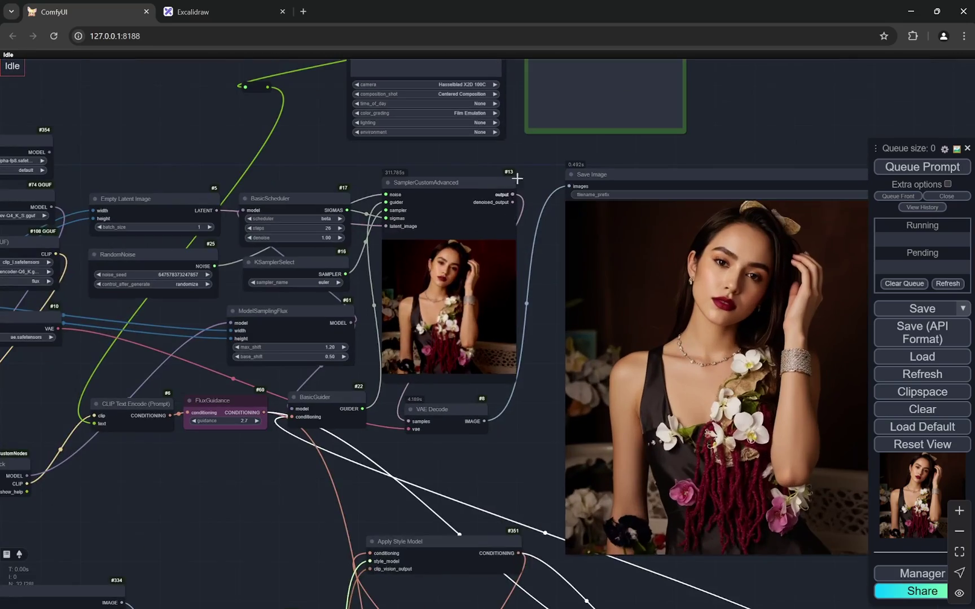
scroll(534, 195, up, 1)
drag(535, 195, 526, 404)
scroll(427, 230, up, 4)
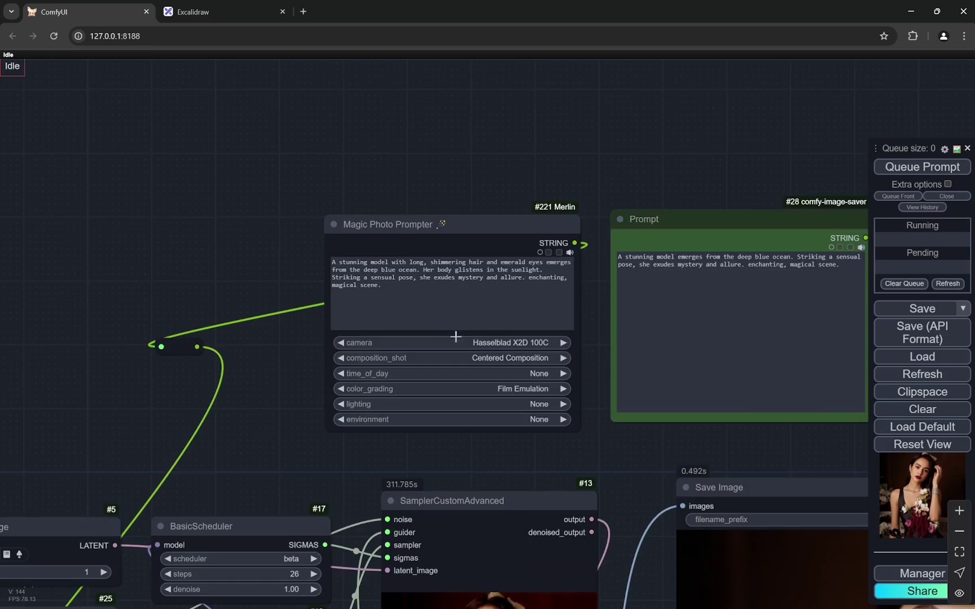
scroll(341, 411, down, 5)
scroll(341, 412, down, 2)
drag(311, 432, 573, 183)
scroll(401, 426, up, 1)
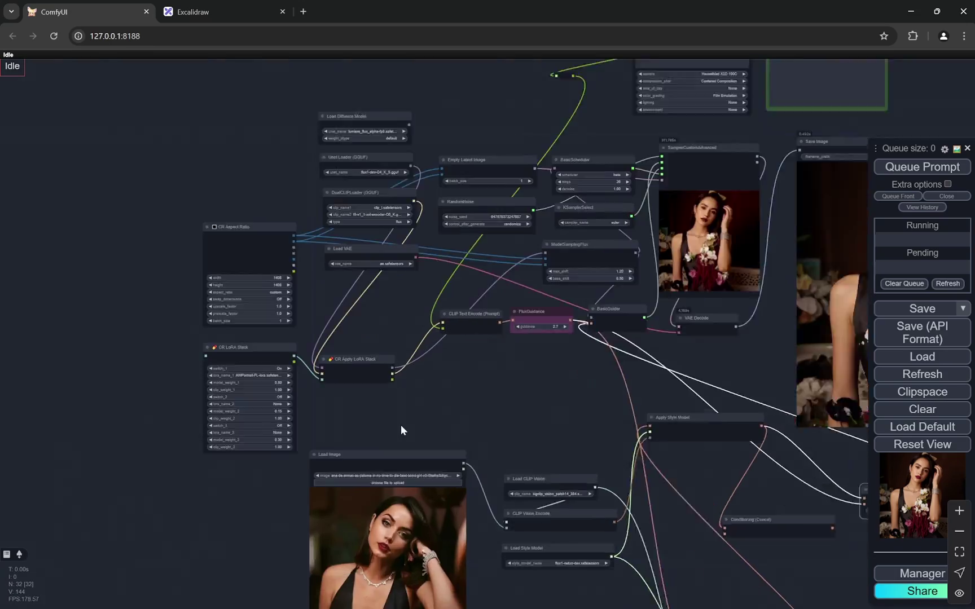
scroll(302, 427, up, 3)
scroll(302, 427, up, 2)
scroll(117, 366, up, 2)
scroll(118, 366, up, 3)
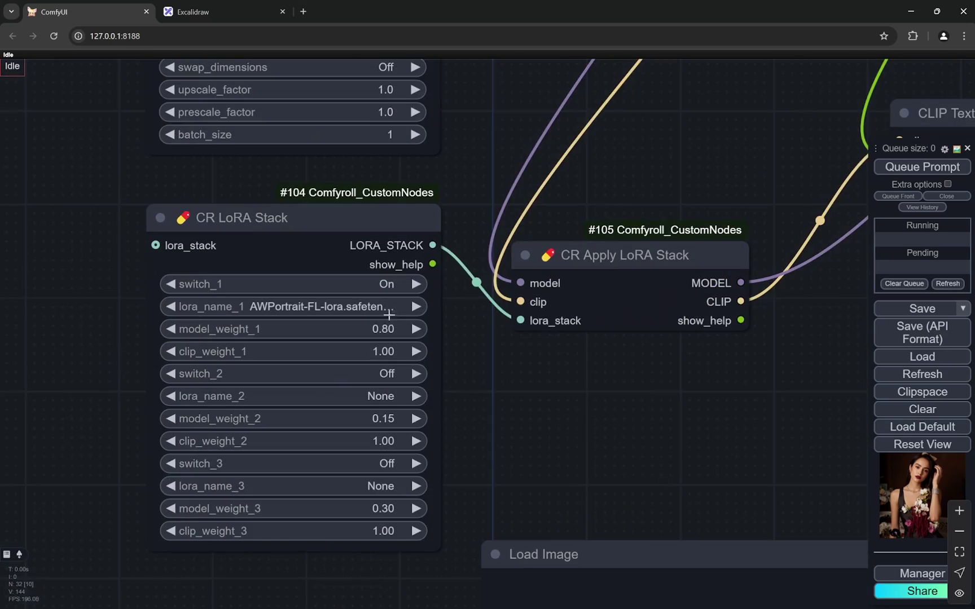
scroll(247, 366, down, 5)
scroll(246, 366, up, 3)
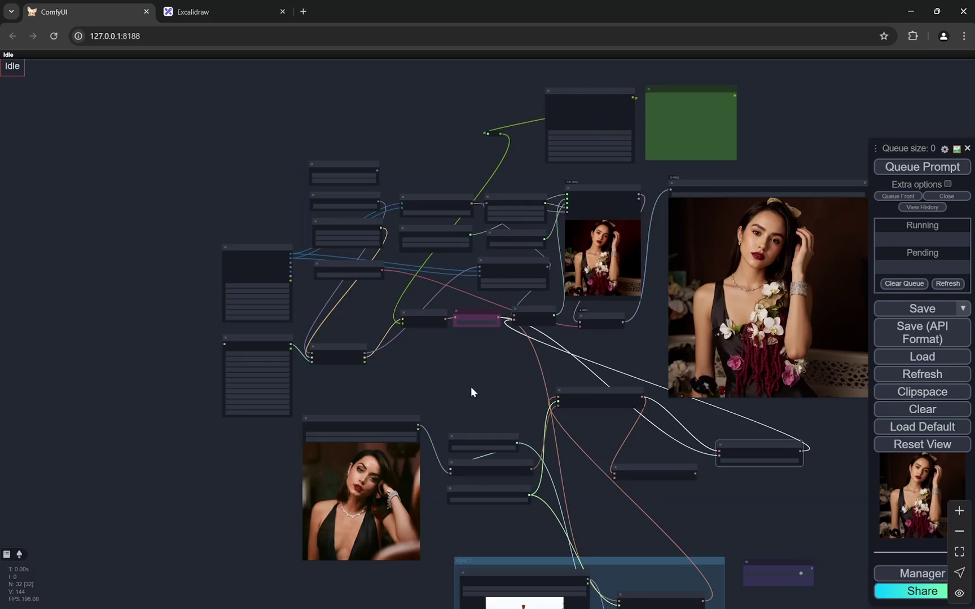
drag(473, 393, 333, 345)
scroll(465, 323, up, 1)
scroll(474, 272, up, 1)
scroll(475, 272, down, 2)
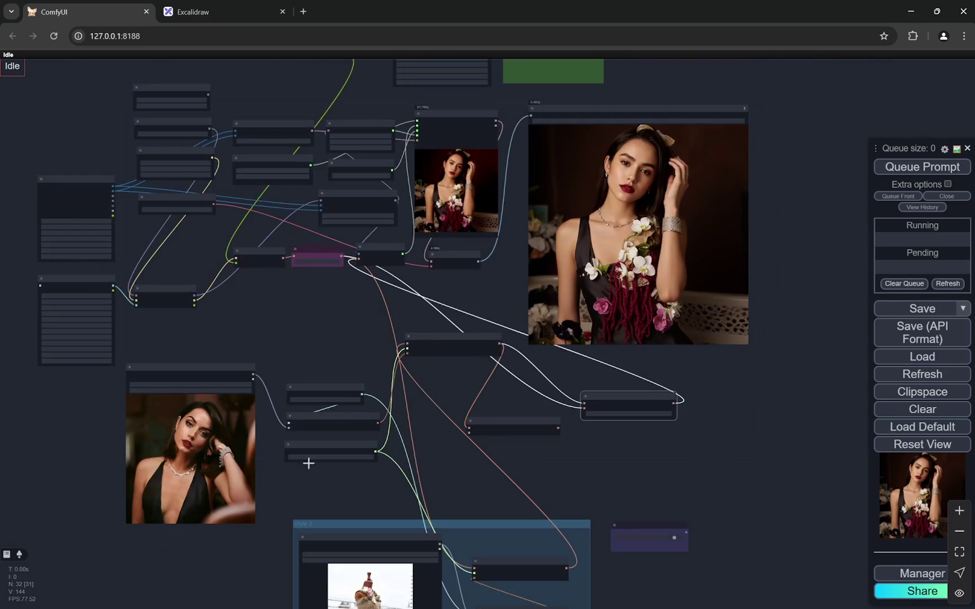
drag(312, 461, 316, 355)
scroll(316, 355, up, 1)
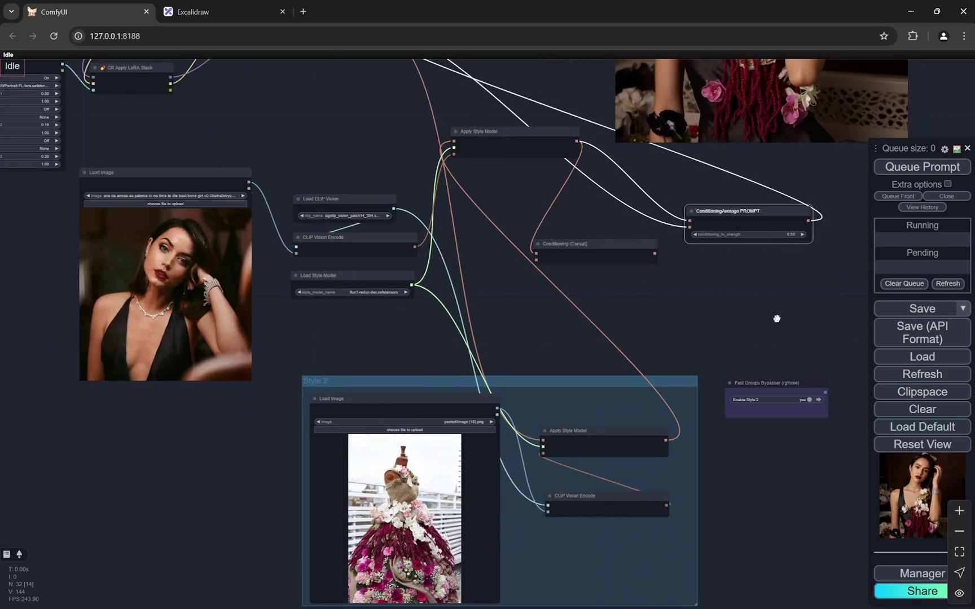
drag(775, 320, 608, 315)
scroll(607, 314, up, 1)
scroll(608, 315, up, 5)
scroll(607, 315, up, 1)
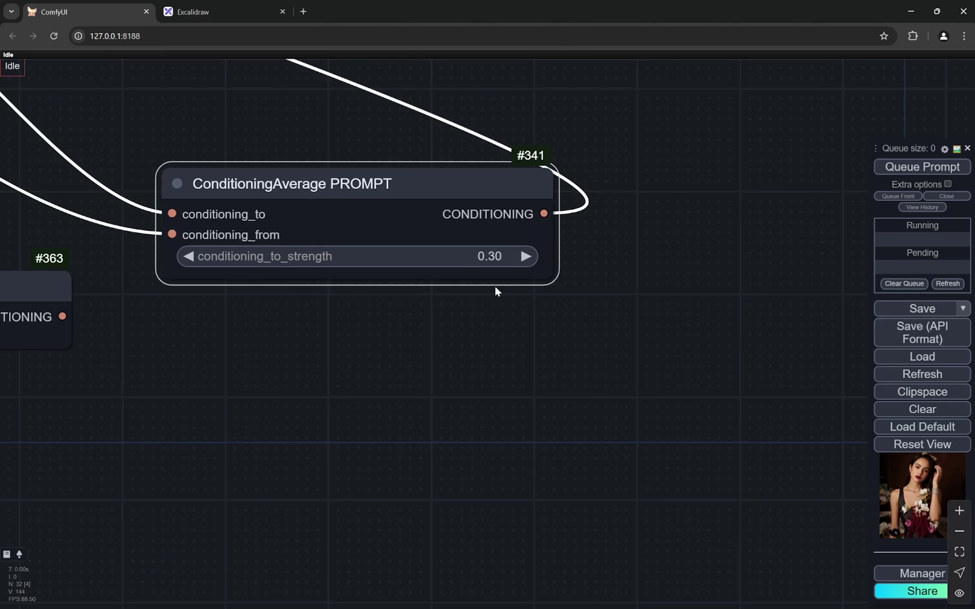
scroll(528, 258, down, 7)
scroll(549, 262, down, 4)
scroll(572, 243, up, 2)
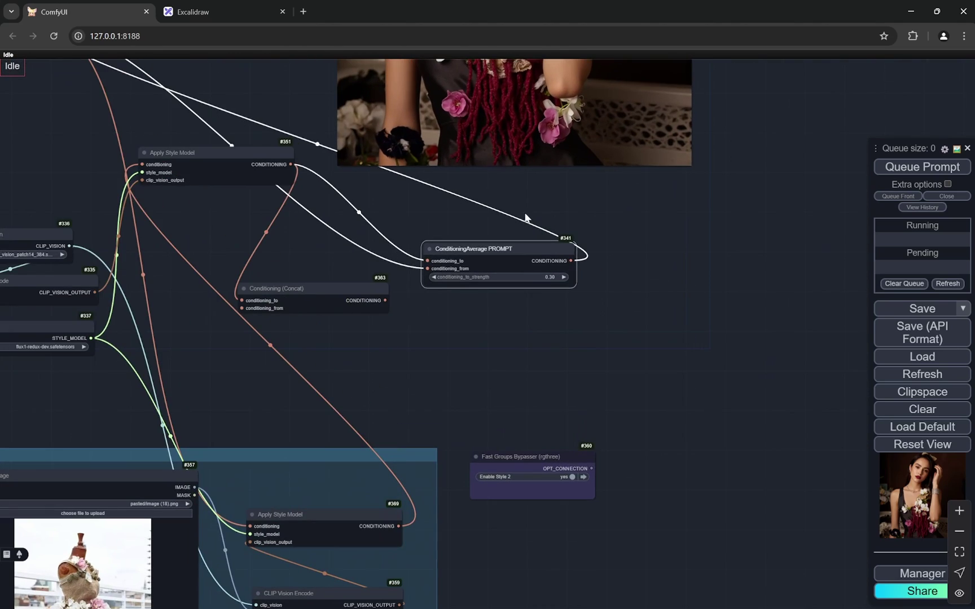
scroll(696, 244, down, 6)
scroll(716, 243, down, 2)
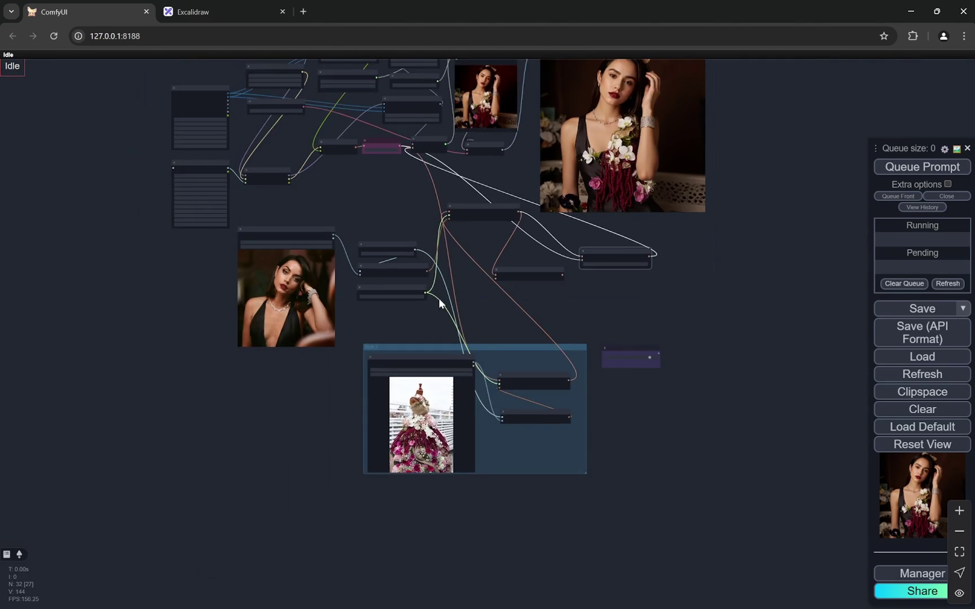
scroll(349, 321, up, 7)
scroll(351, 321, down, 1)
drag(351, 321, 295, 261)
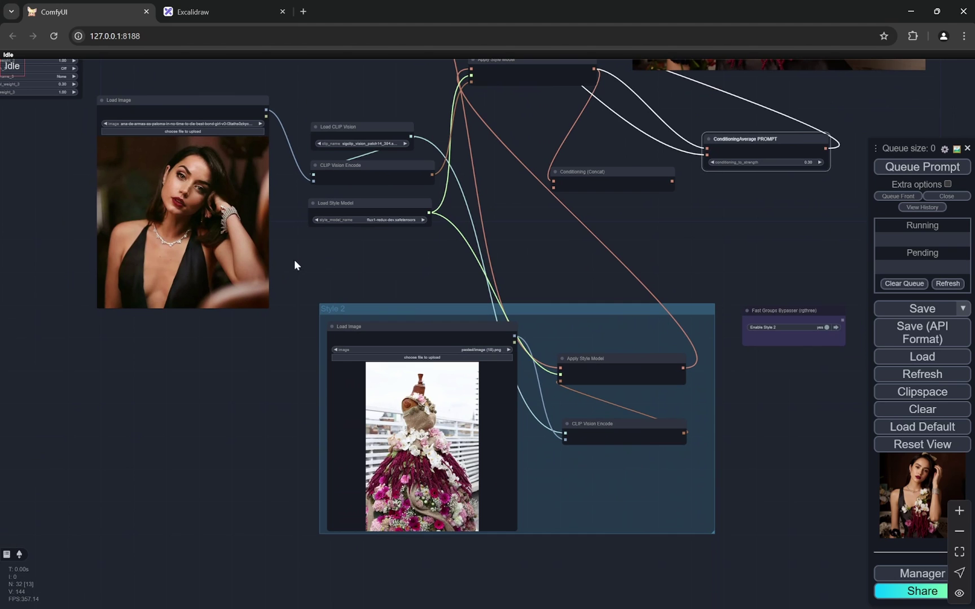
scroll(248, 397, down, 3)
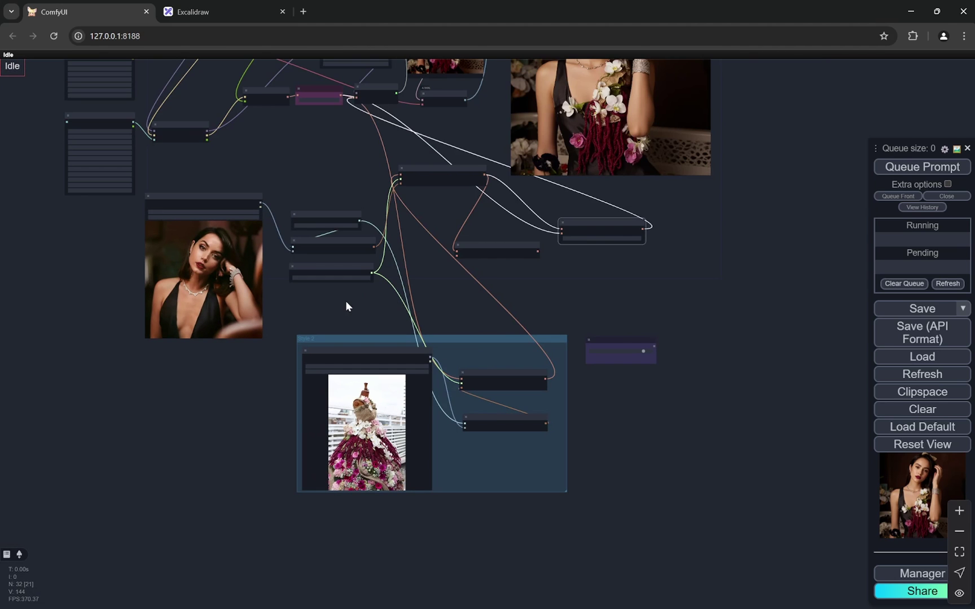
drag(346, 306, 332, 462)
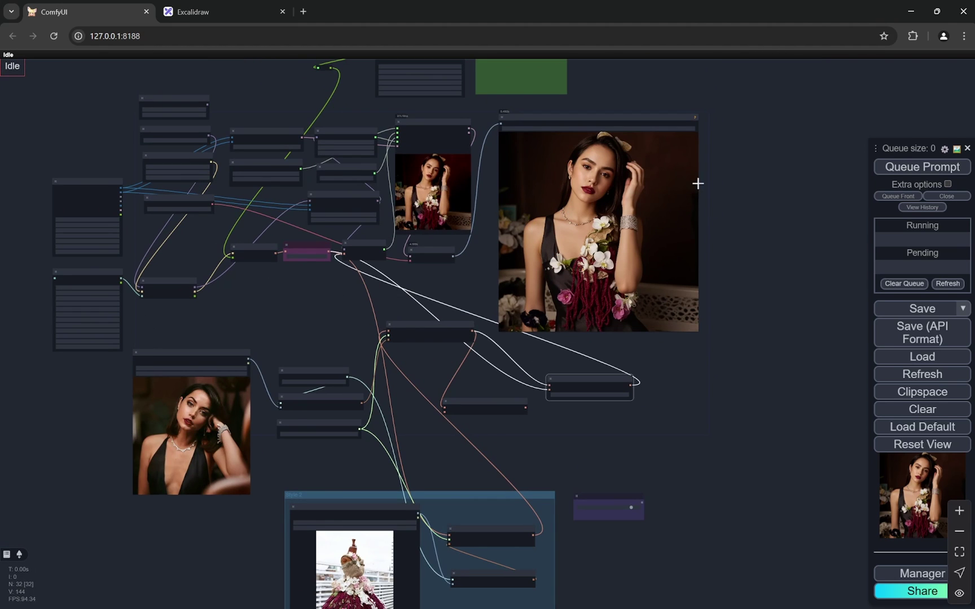
scroll(694, 179, up, 7)
scroll(680, 171, up, 3)
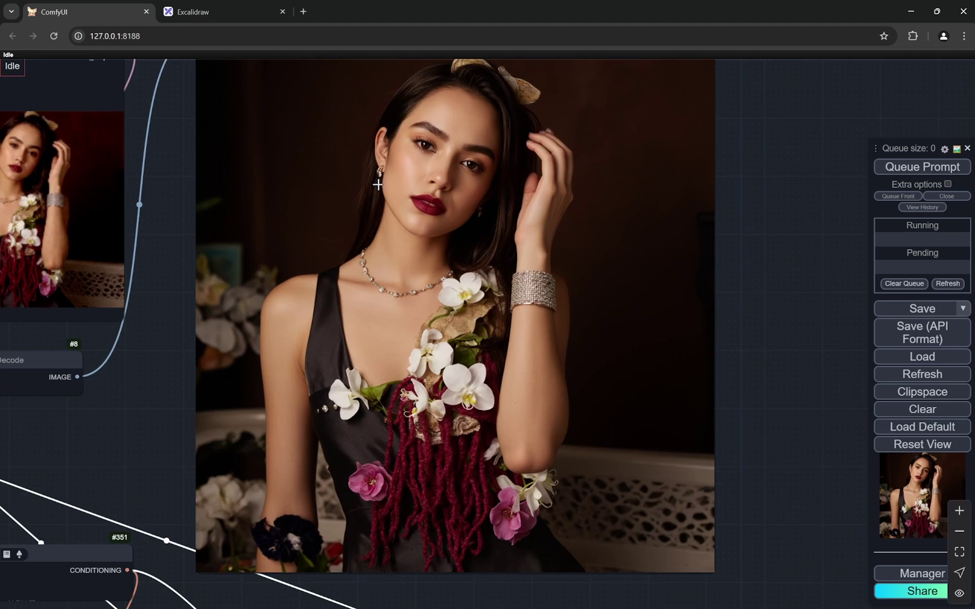
scroll(411, 258, down, 7)
drag(197, 364, 468, 271)
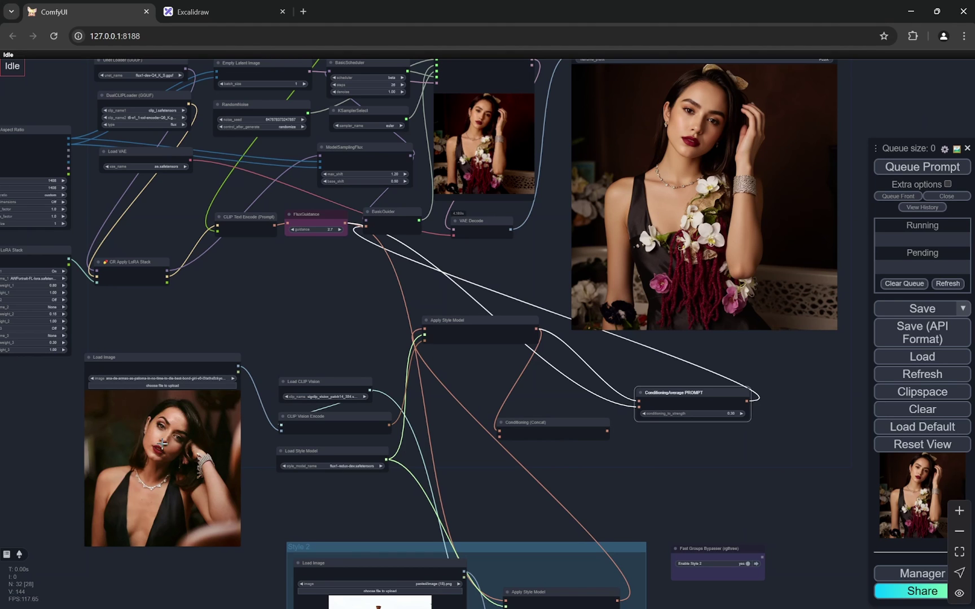
scroll(406, 310, down, 2)
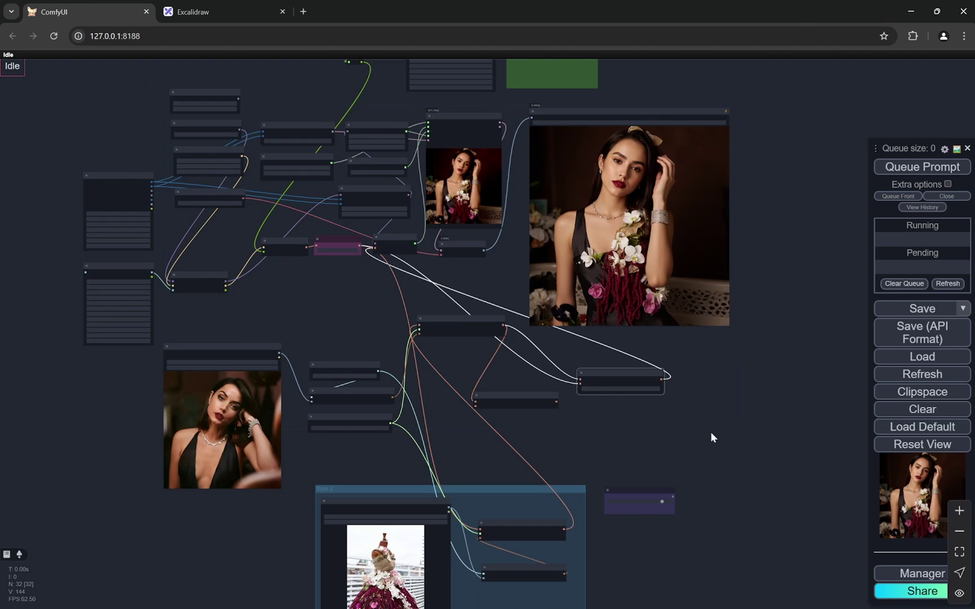
drag(708, 435, 681, 183)
scroll(381, 290, up, 1)
scroll(381, 291, up, 5)
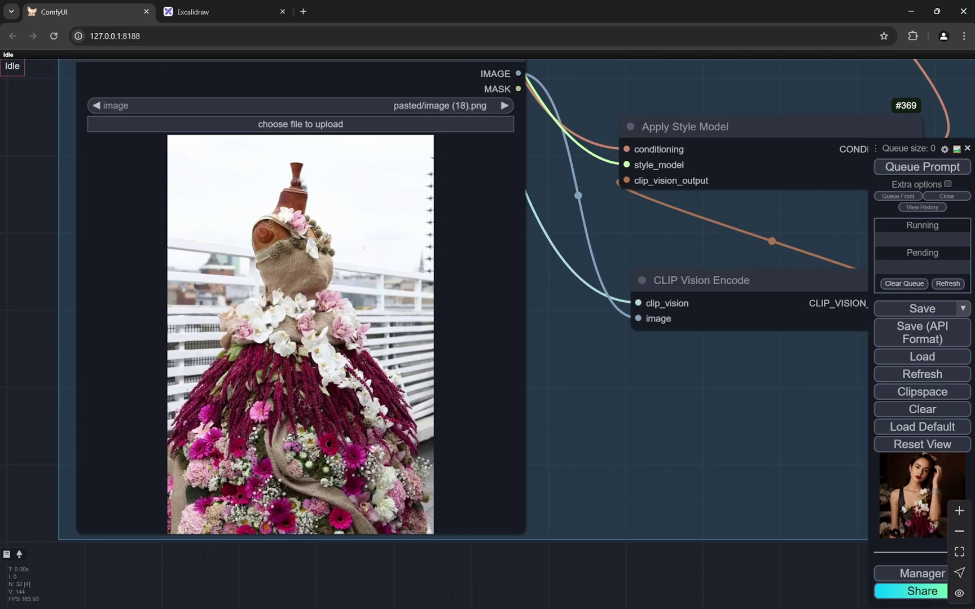
scroll(223, 485, down, 5)
scroll(363, 446, down, 2)
drag(649, 192, 572, 428)
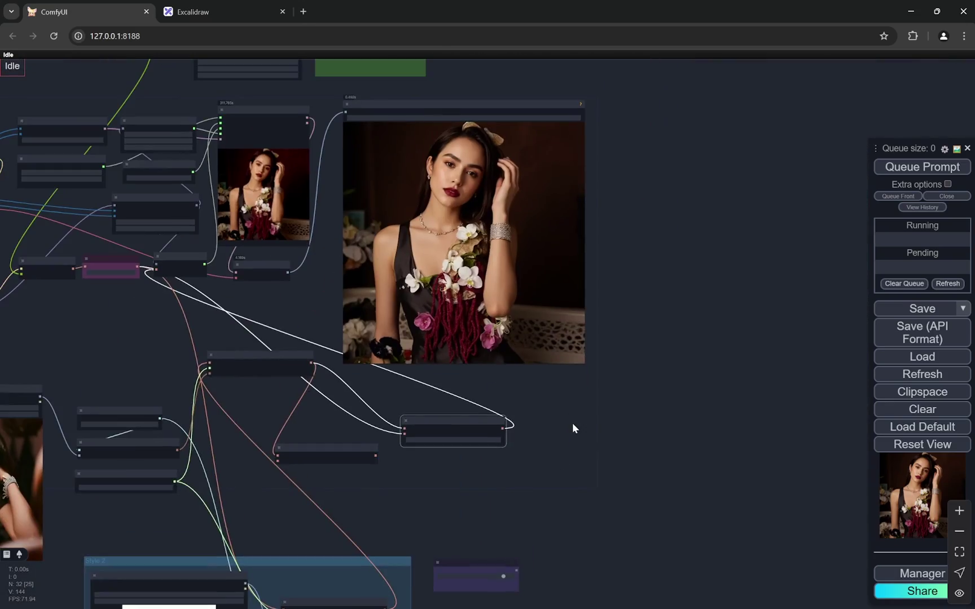
scroll(564, 415, up, 5)
scroll(556, 445, down, 5)
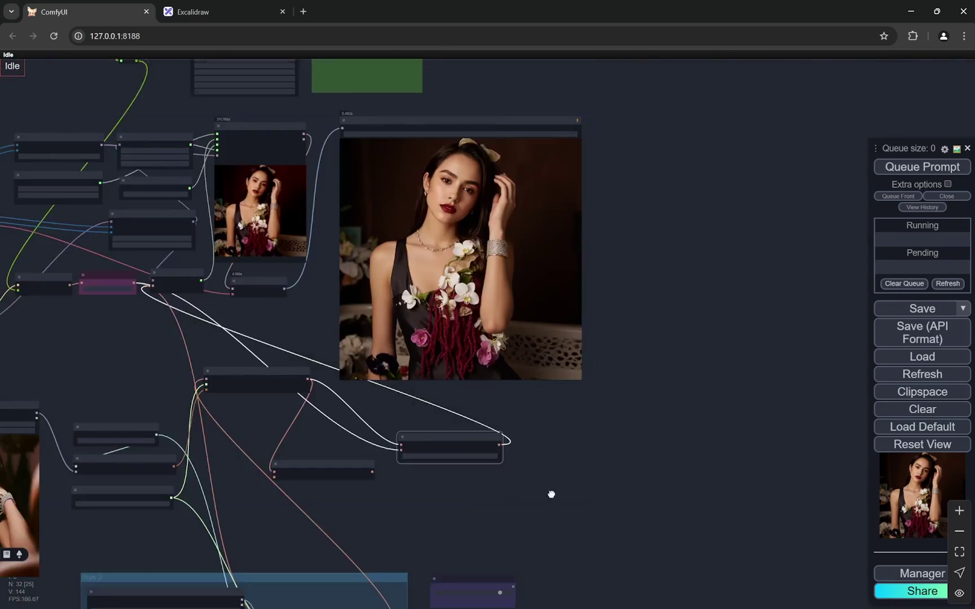
drag(551, 494, 722, 266)
scroll(399, 497, up, 5)
scroll(381, 488, up, 3)
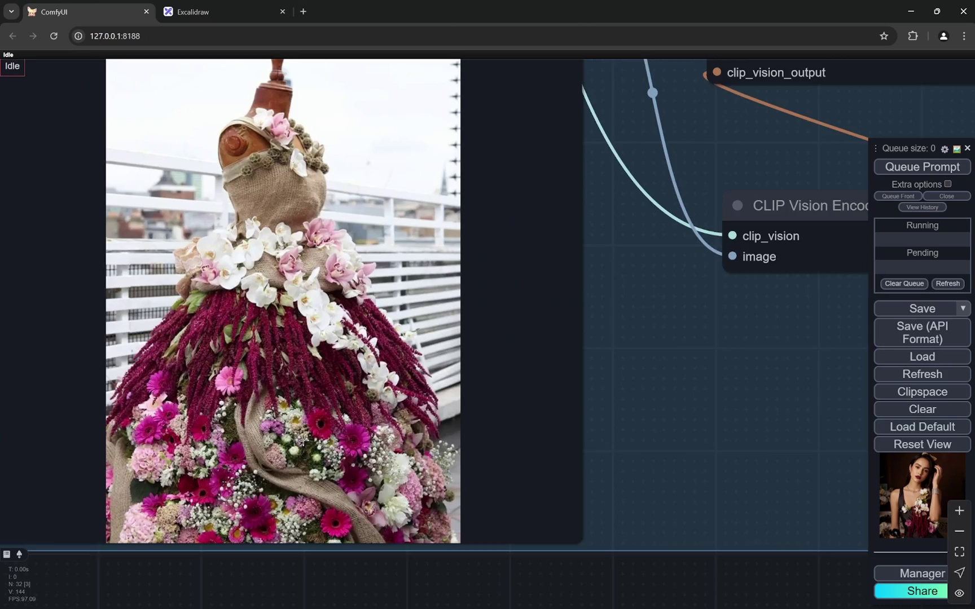
scroll(303, 441, down, 5)
scroll(292, 419, down, 3)
drag(647, 245, 568, 470)
scroll(533, 305, up, 4)
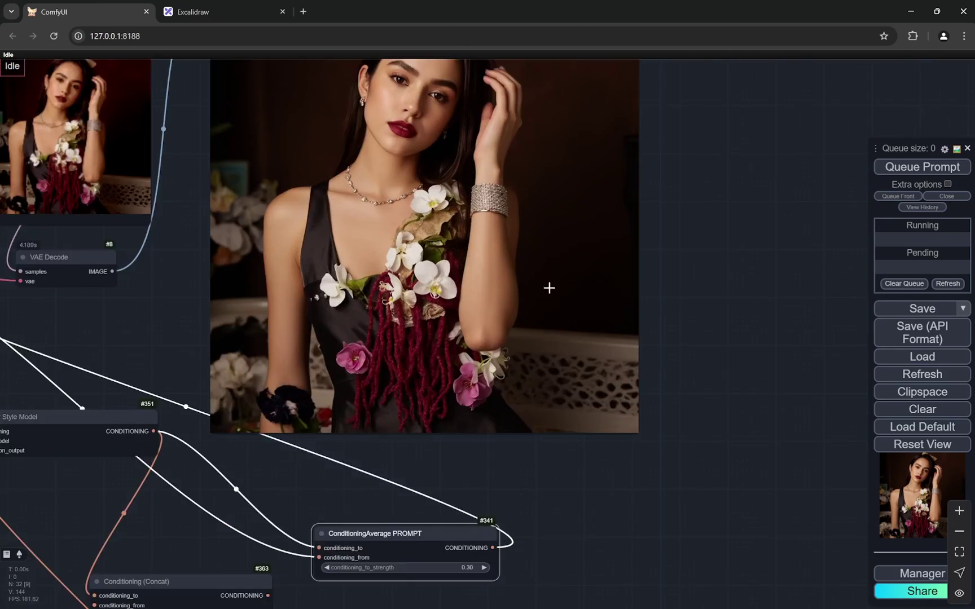
scroll(502, 279, up, 3)
scroll(389, 305, down, 2)
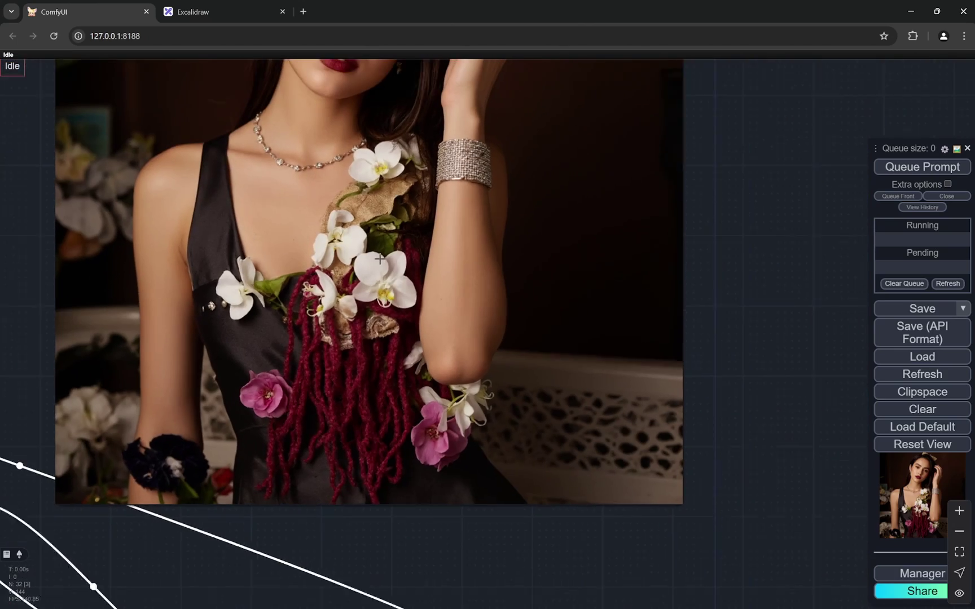
scroll(386, 274, down, 2)
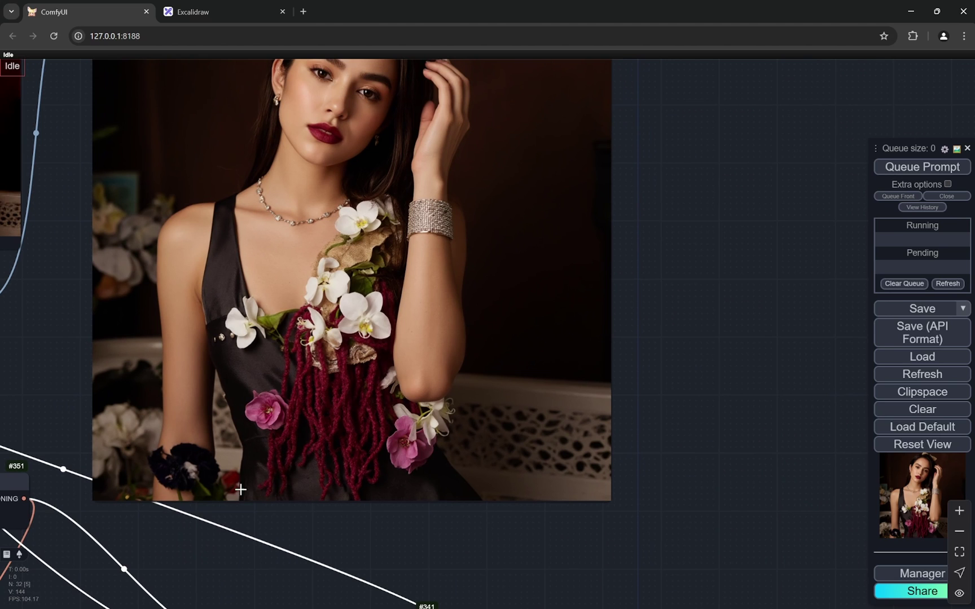
scroll(433, 265, down, 2)
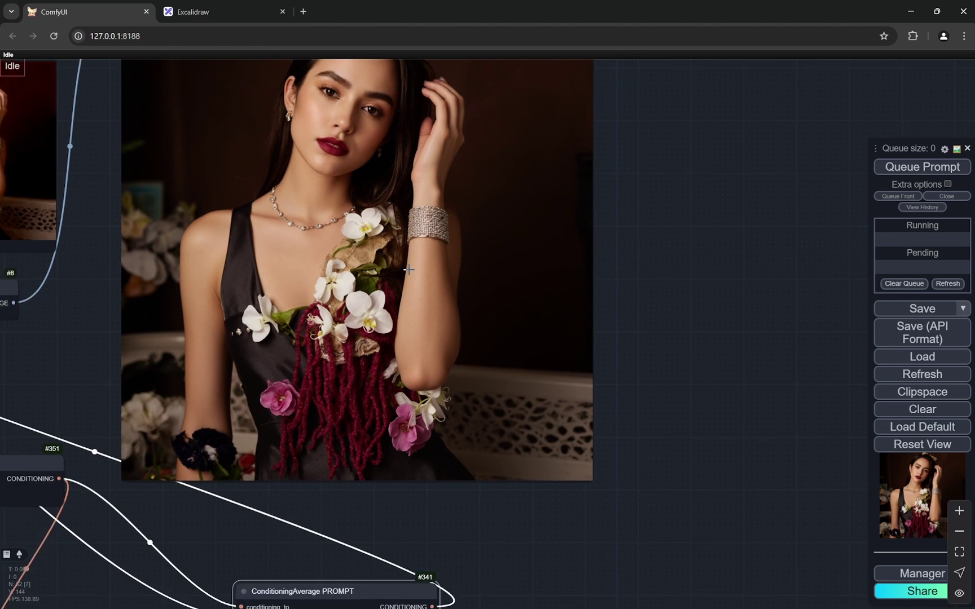
scroll(237, 351, down, 1)
scroll(267, 350, down, 1)
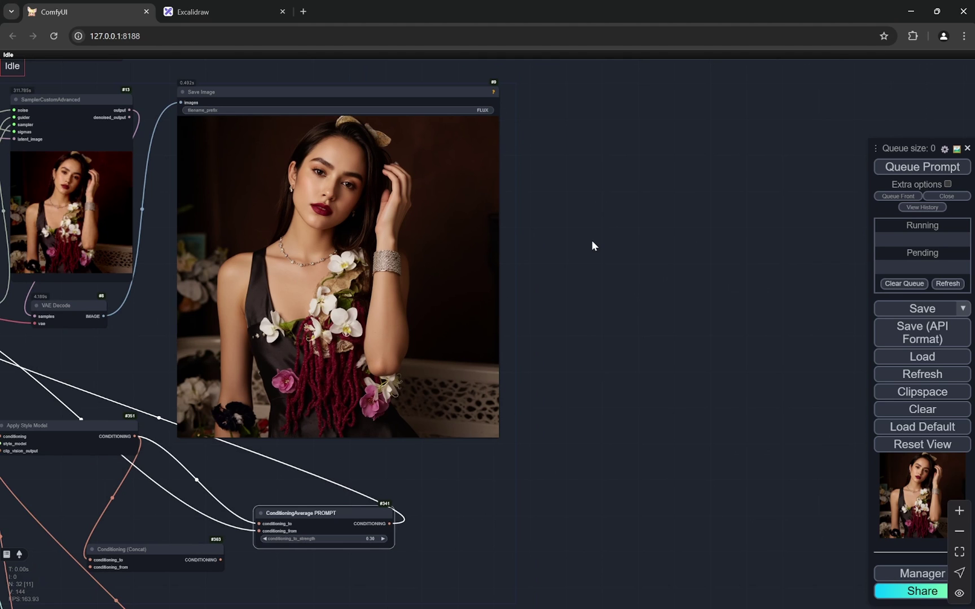
scroll(693, 235, down, 4)
scroll(694, 235, down, 2)
drag(531, 440, 525, 225)
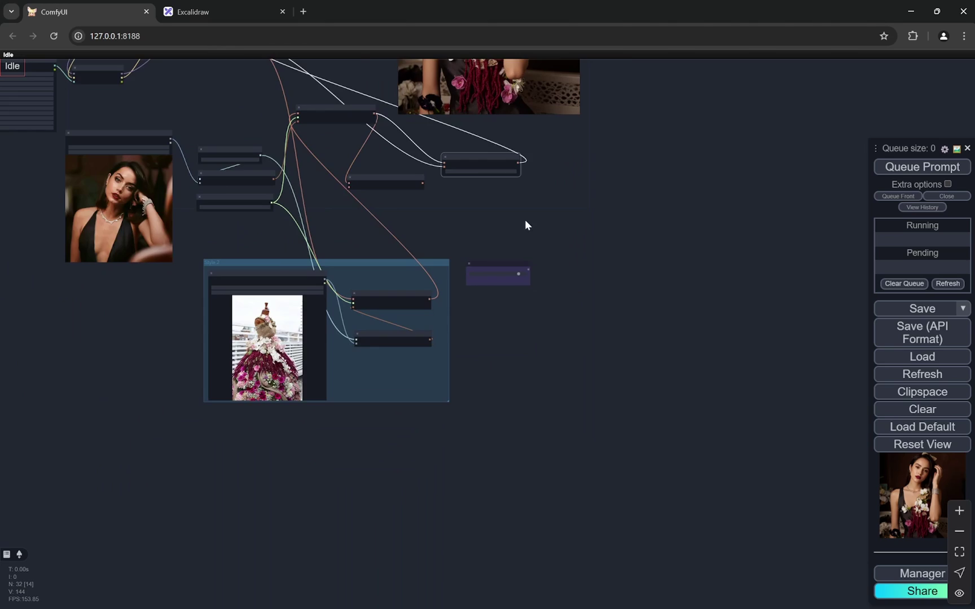
scroll(430, 261, up, 5)
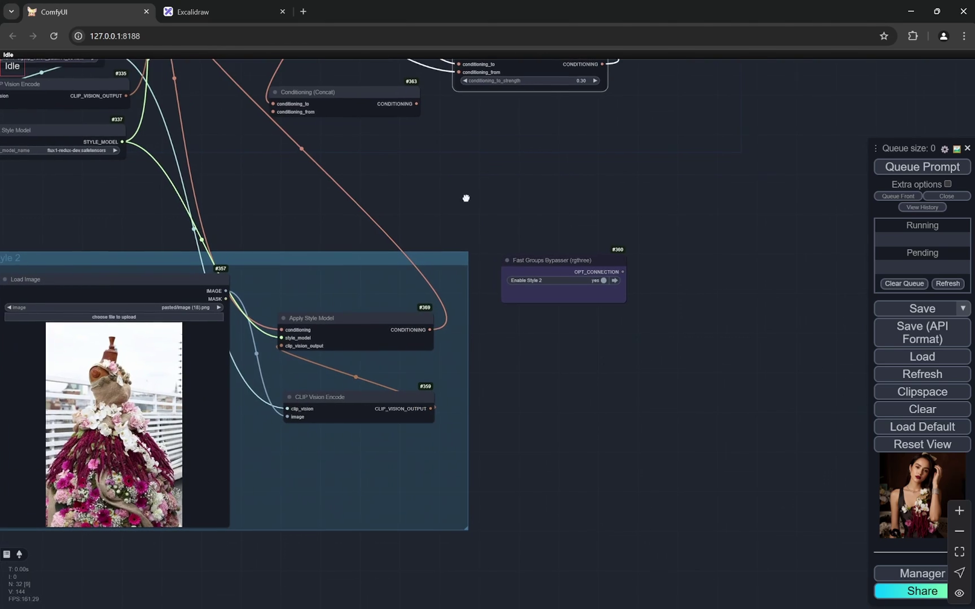
scroll(505, 205, up, 2)
scroll(553, 208, up, 2)
scroll(550, 214, up, 2)
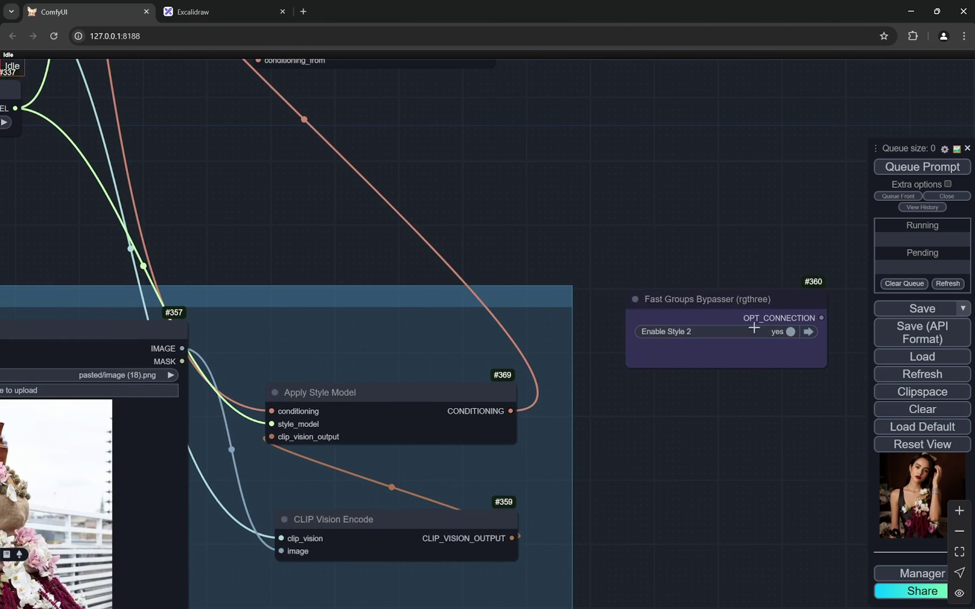
click(786, 331)
scroll(543, 308, down, 5)
Change ConditioningAverage PROMPT conditioning_to_strength from 0.30 to 0.15
drag(598, 230, 534, 299)
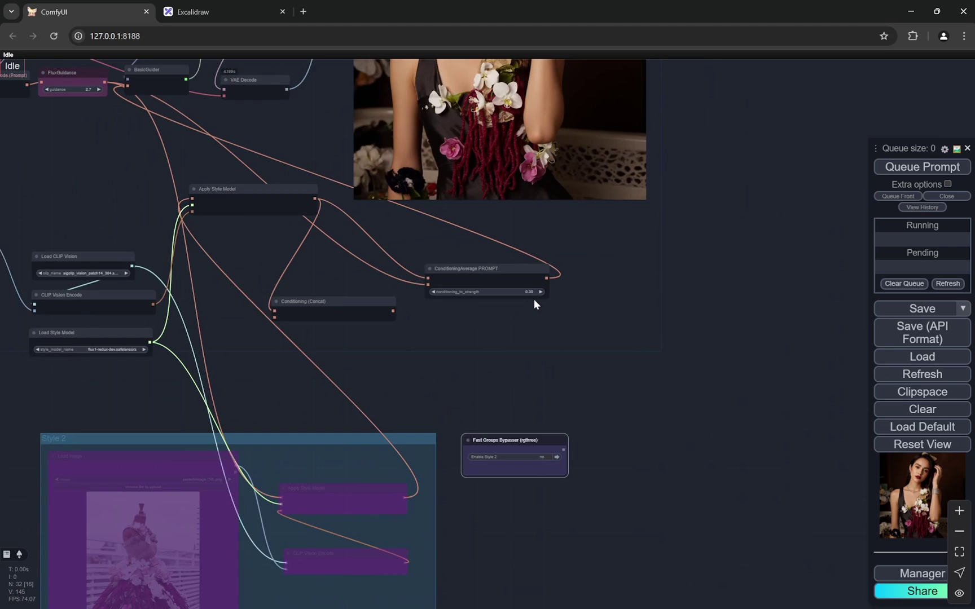
scroll(534, 299, up, 10)
scroll(533, 298, up, 2)
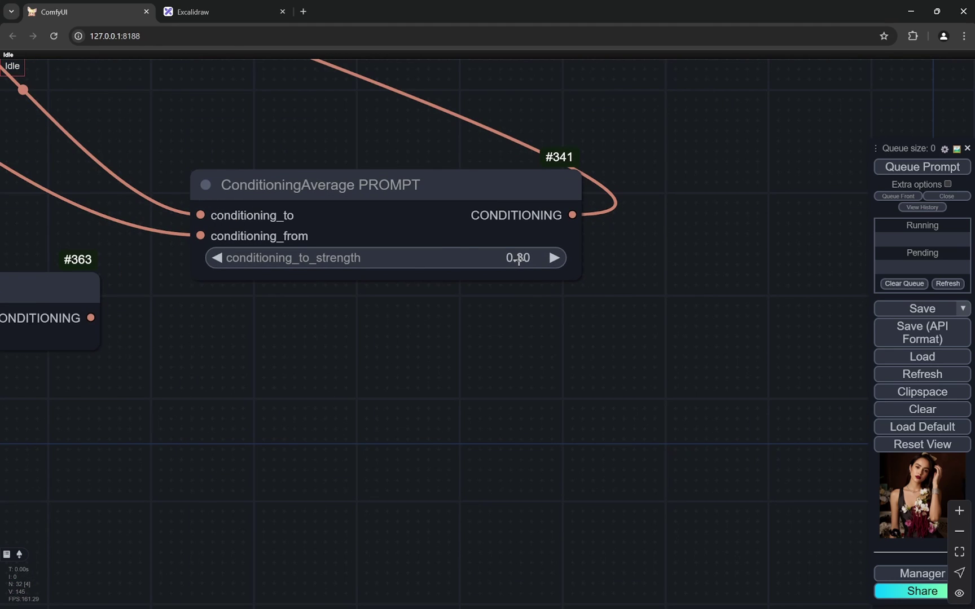
click(519, 259)
text(0.)
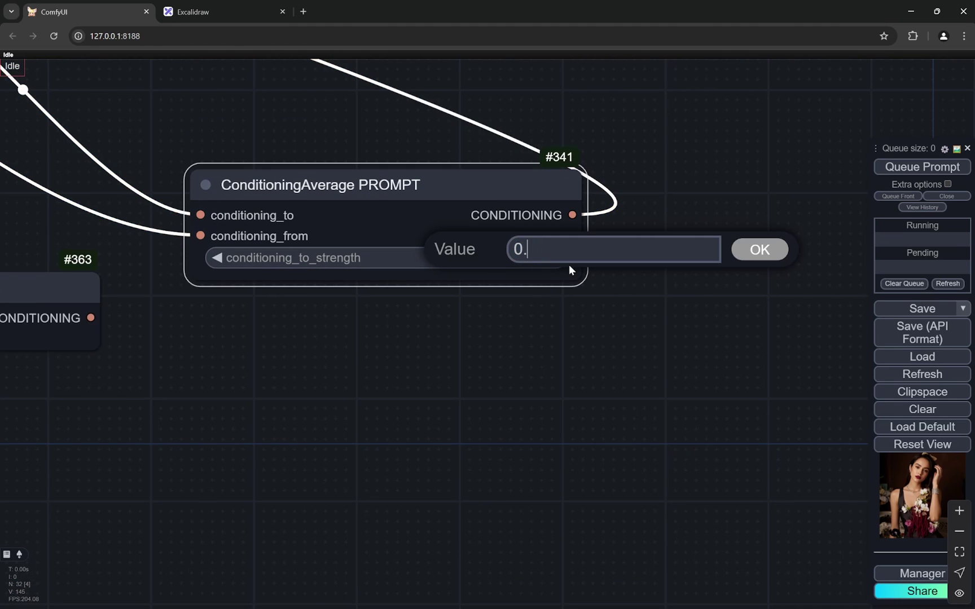
text(15)
key(Return)
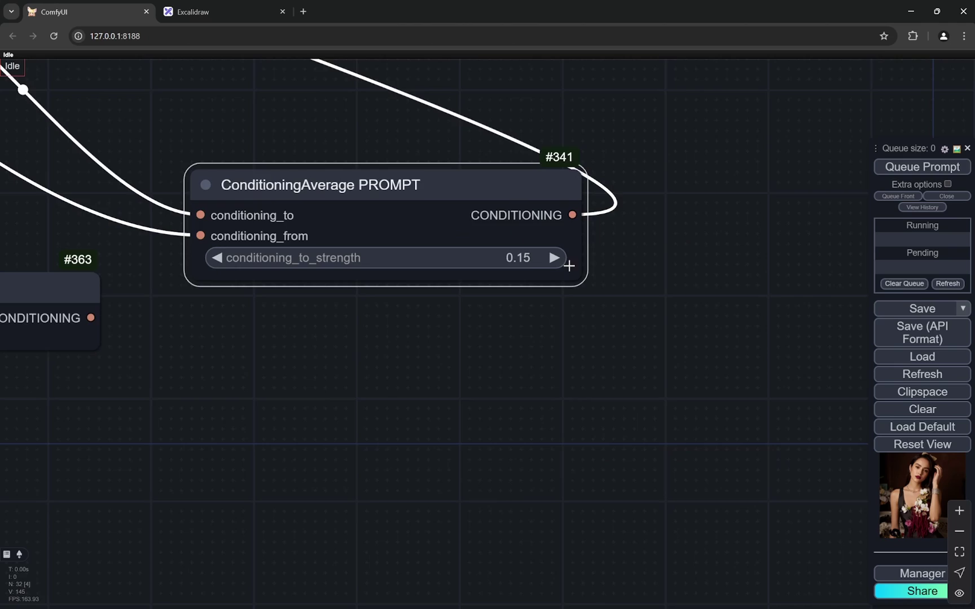
scroll(579, 274, down, 5)
scroll(491, 294, down, 2)
Pan to Load CLIP Vision and widen it to show sigclip_vision_patch14_384.safetensors
drag(239, 234, 523, 225)
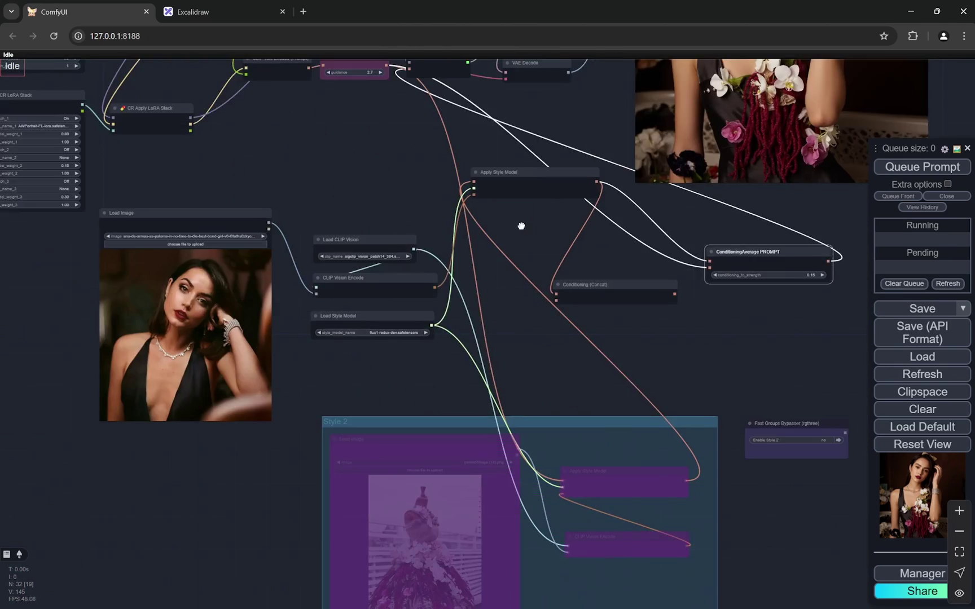
scroll(114, 260, up, 4)
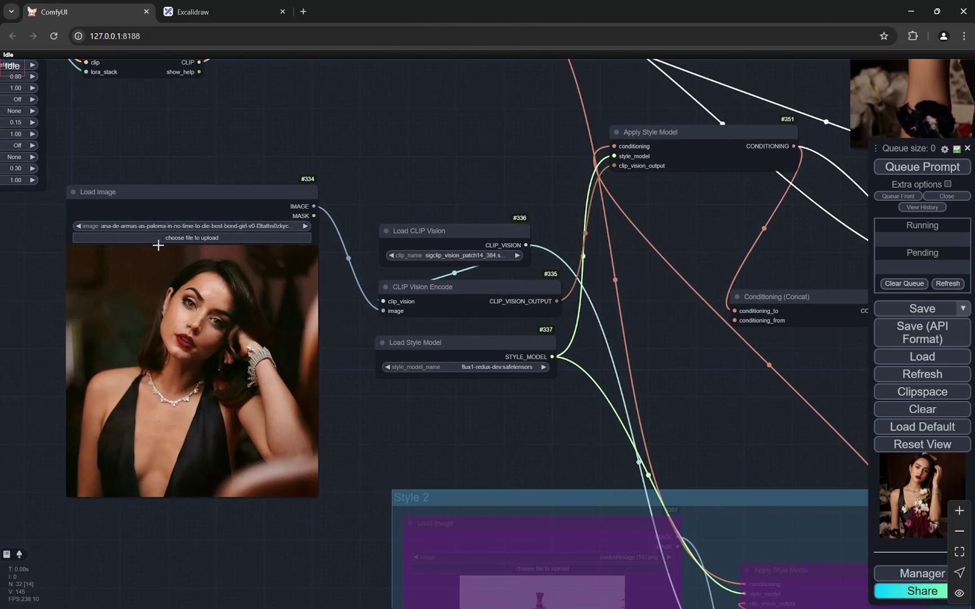
scroll(145, 267, down, 3)
scroll(218, 222, down, 3)
drag(218, 223, 278, 242)
scroll(259, 247, up, 5)
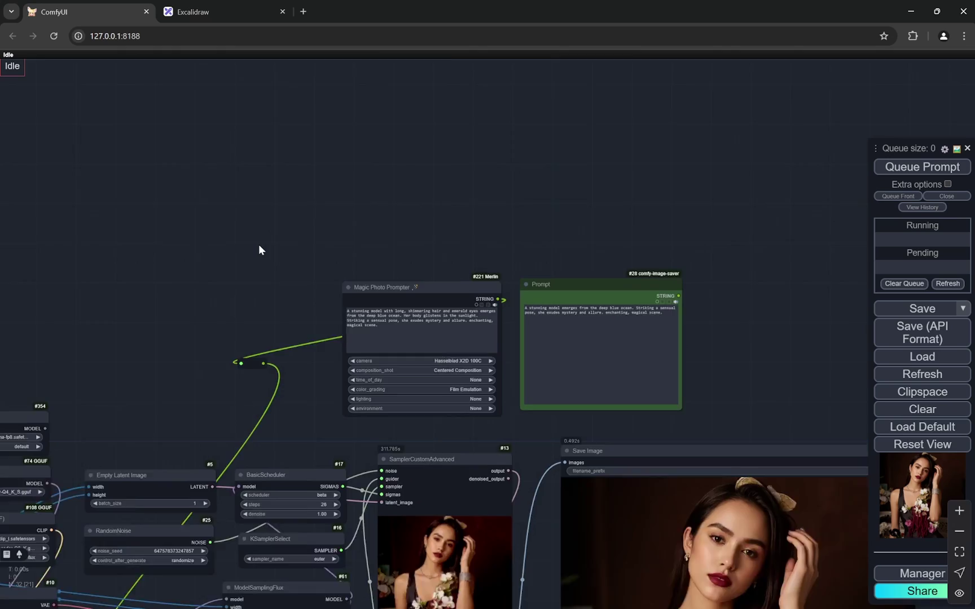
scroll(261, 253, up, 5)
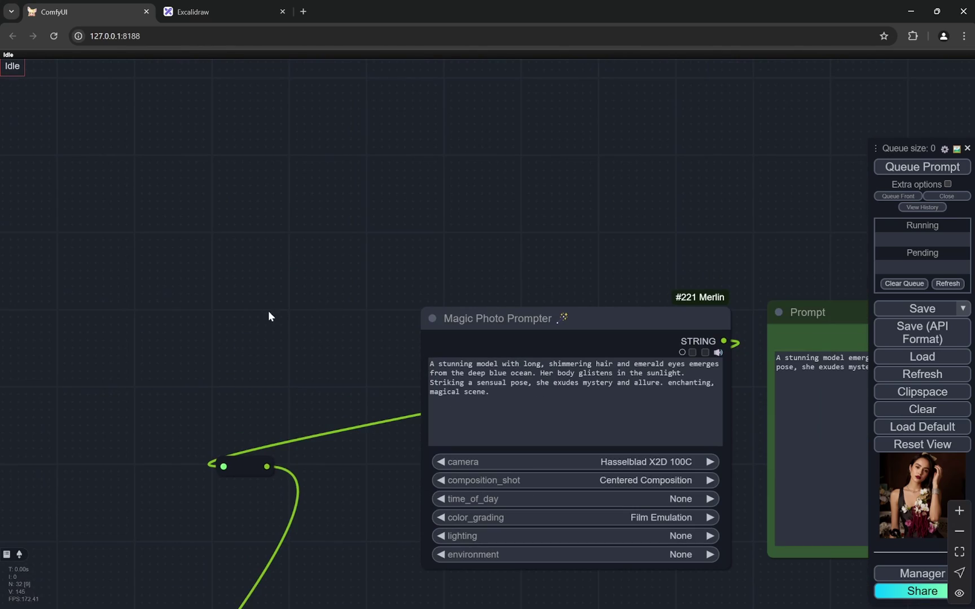
scroll(268, 310, down, 5)
scroll(270, 307, down, 5)
drag(585, 354, 632, 161)
scroll(406, 425, up, 3)
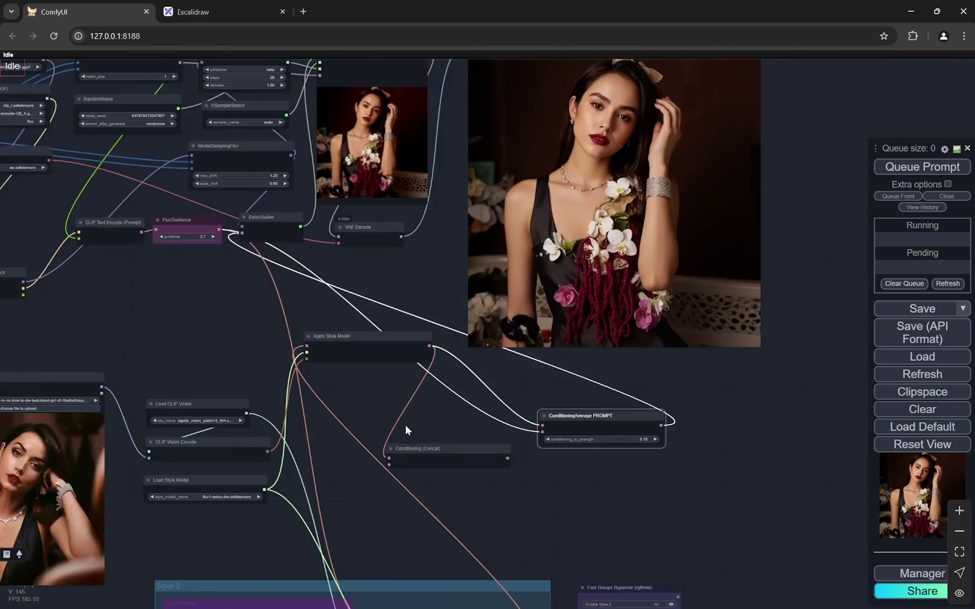
scroll(323, 392, up, 2)
scroll(354, 300, up, 2)
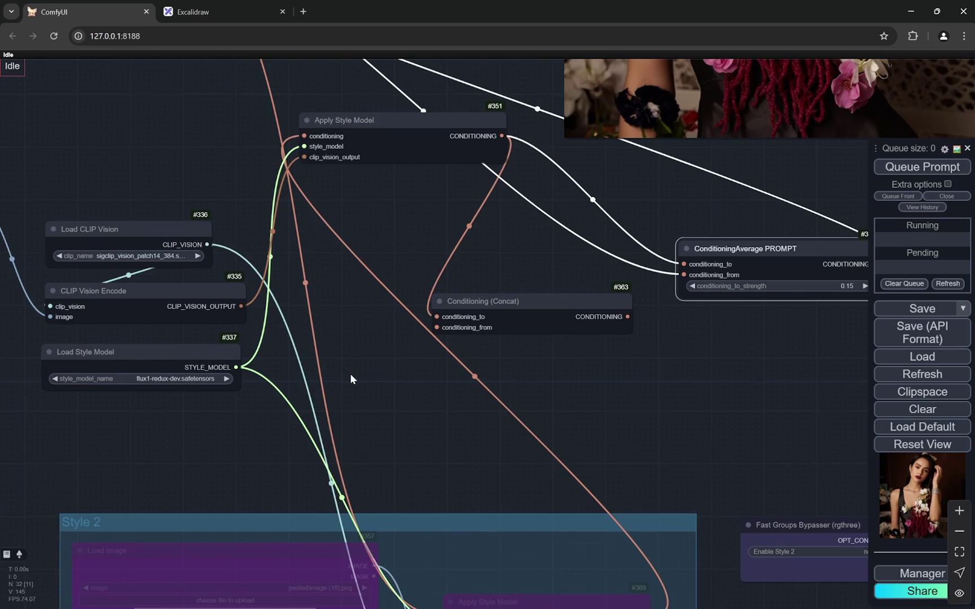
scroll(190, 423, up, 2)
scroll(160, 403, up, 2)
scroll(238, 384, up, 1)
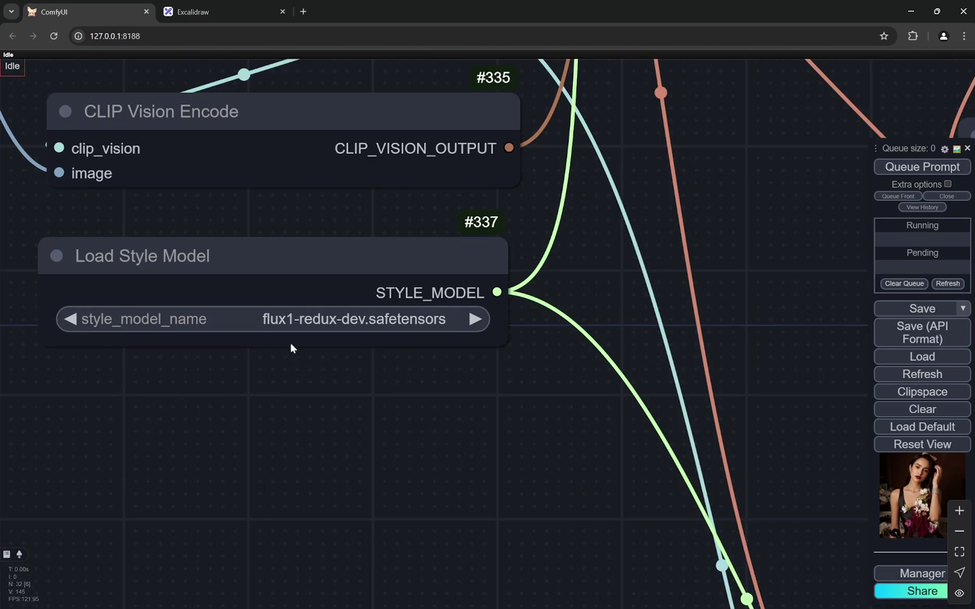
scroll(239, 393, down, 6)
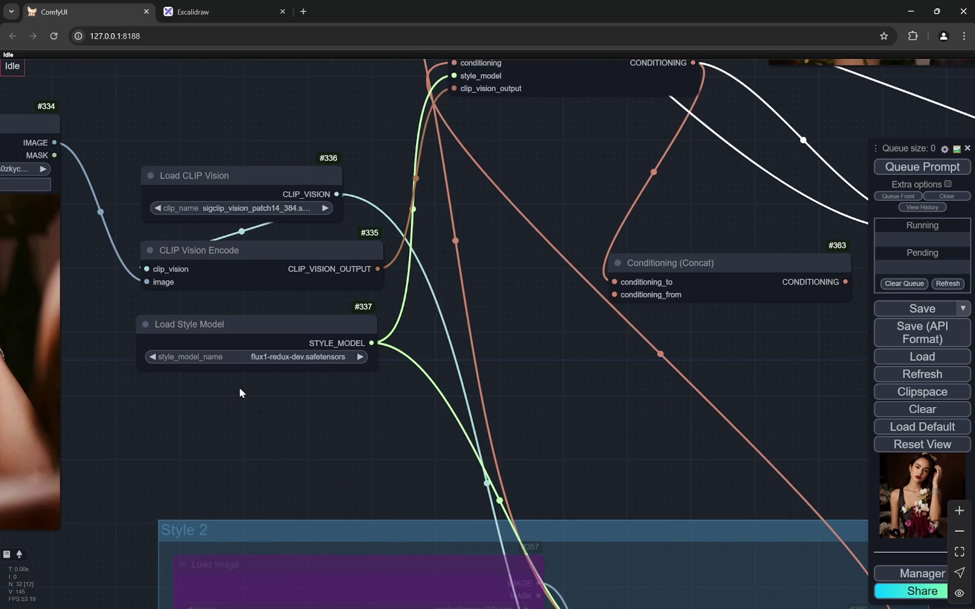
scroll(506, 390, down, 2)
drag(506, 391, 331, 376)
scroll(341, 384, down, 1)
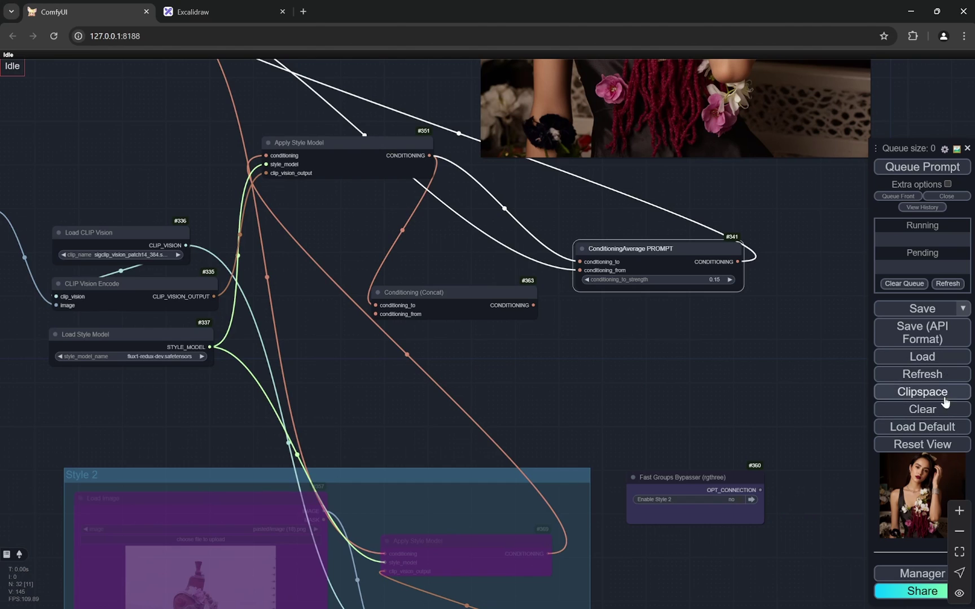
scroll(453, 419, down, 2)
scroll(608, 342, down, 3)
scroll(568, 277, up, 8)
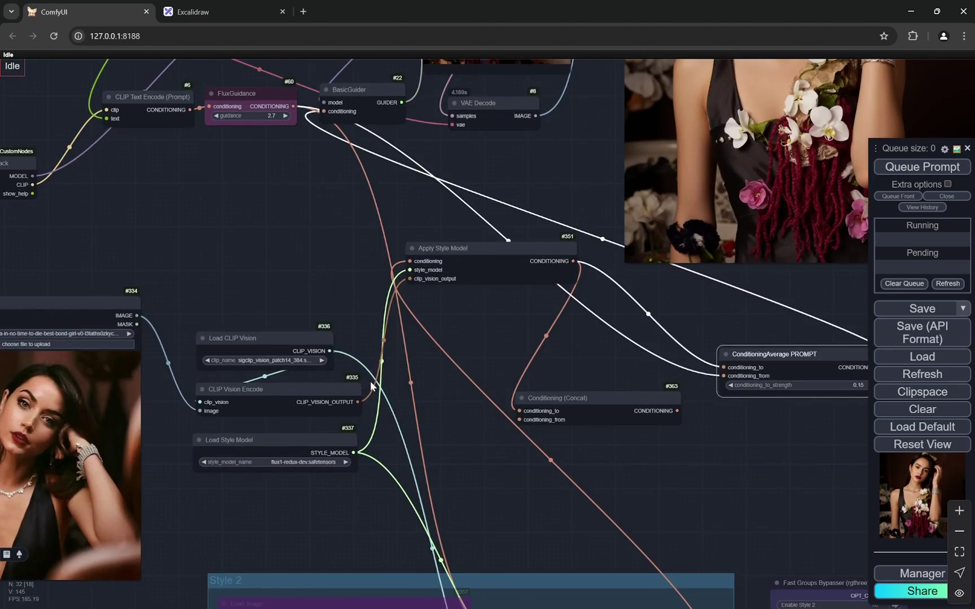
scroll(373, 387, down, 2)
scroll(283, 385, up, 7)
scroll(294, 332, up, 5)
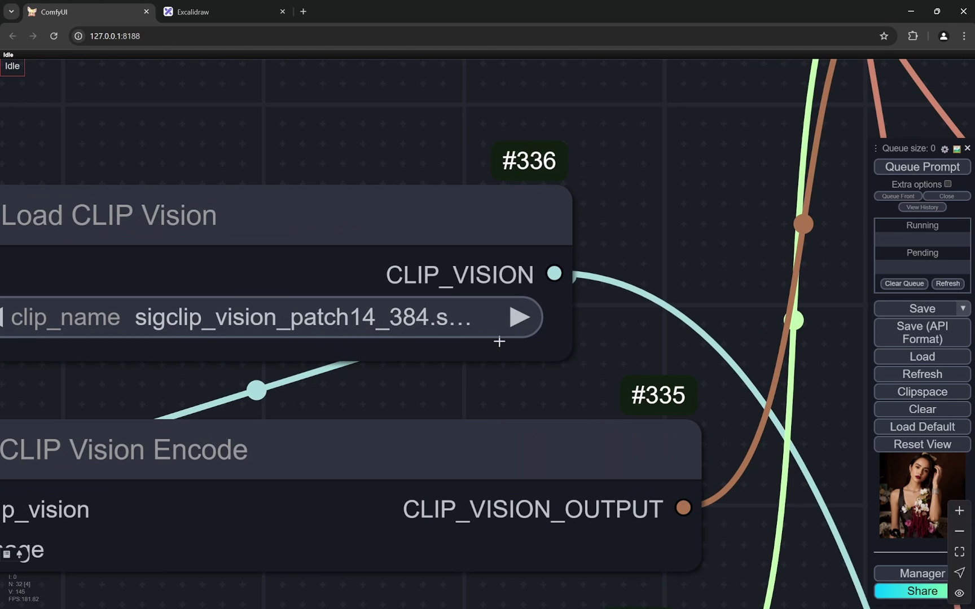
drag(570, 351, 764, 352)
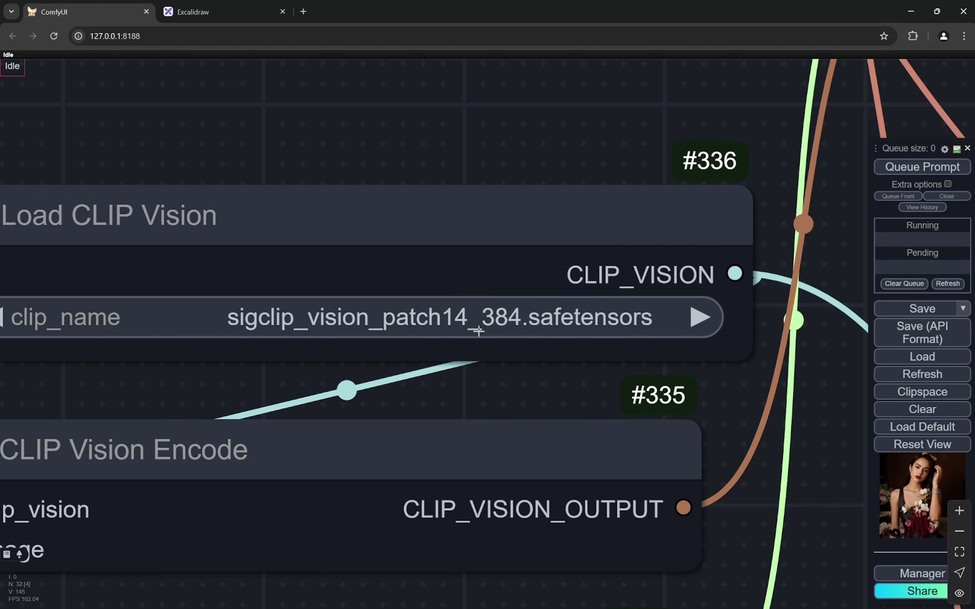
scroll(439, 339, down, 8)
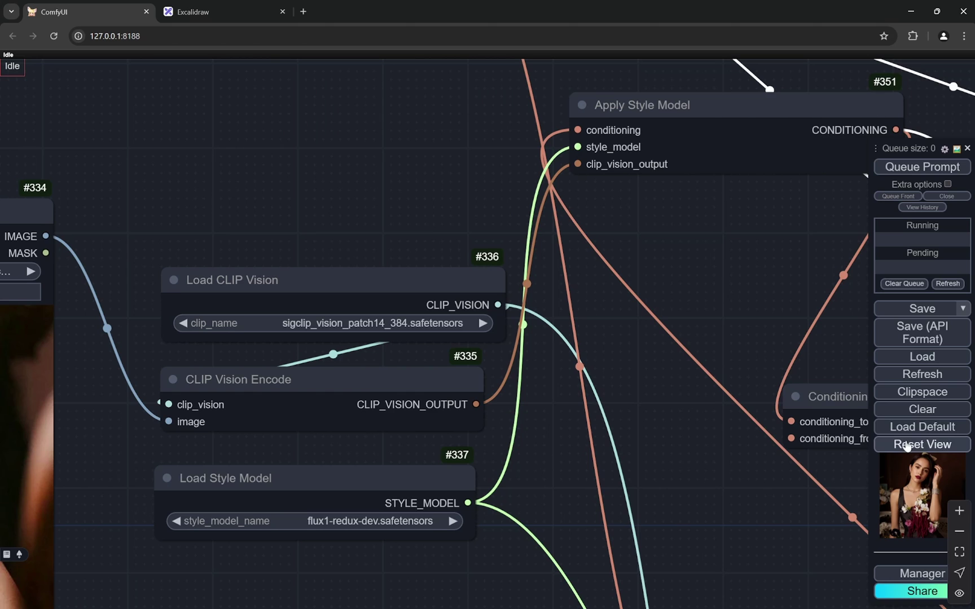
Search Model Manager for 'redux', confirm sigclip_vision_384 is installed, and close the list
click(908, 576)
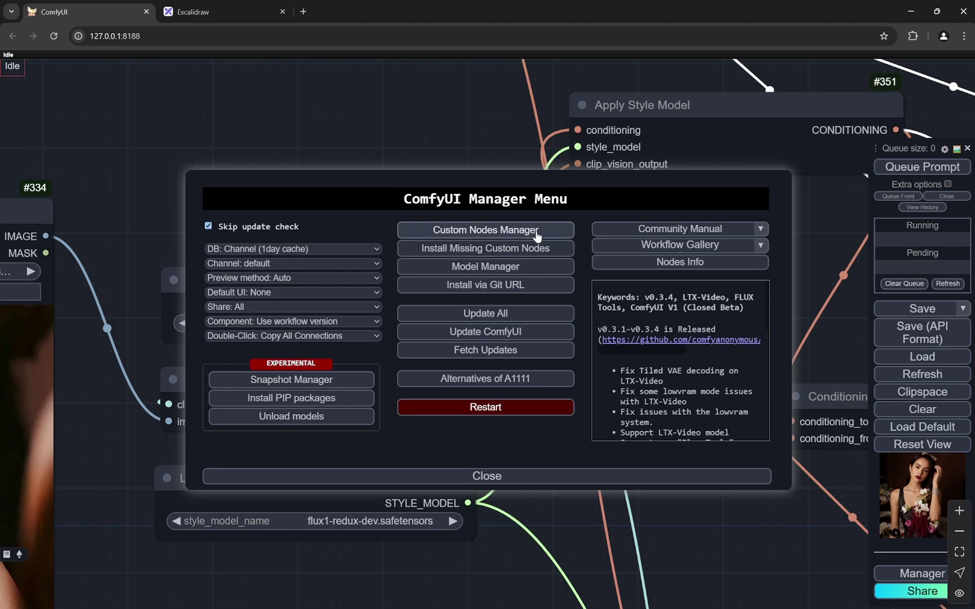
click(535, 274)
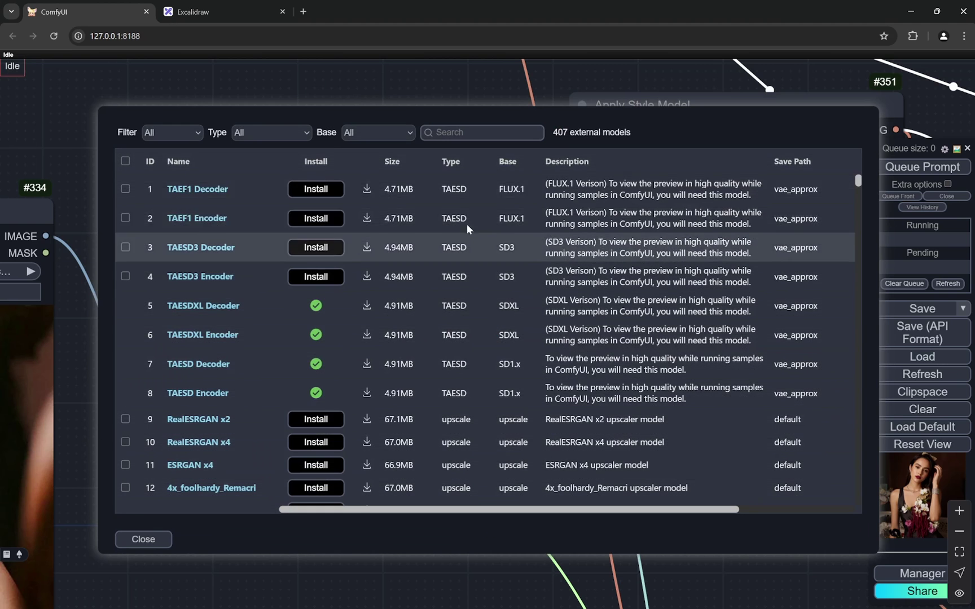
click(463, 132)
text(redu)
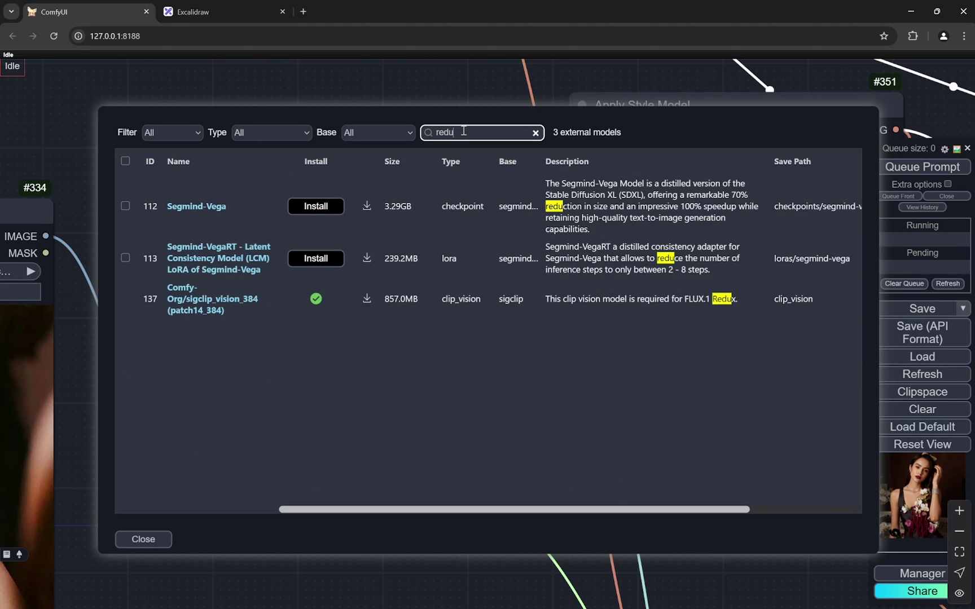
text(x)
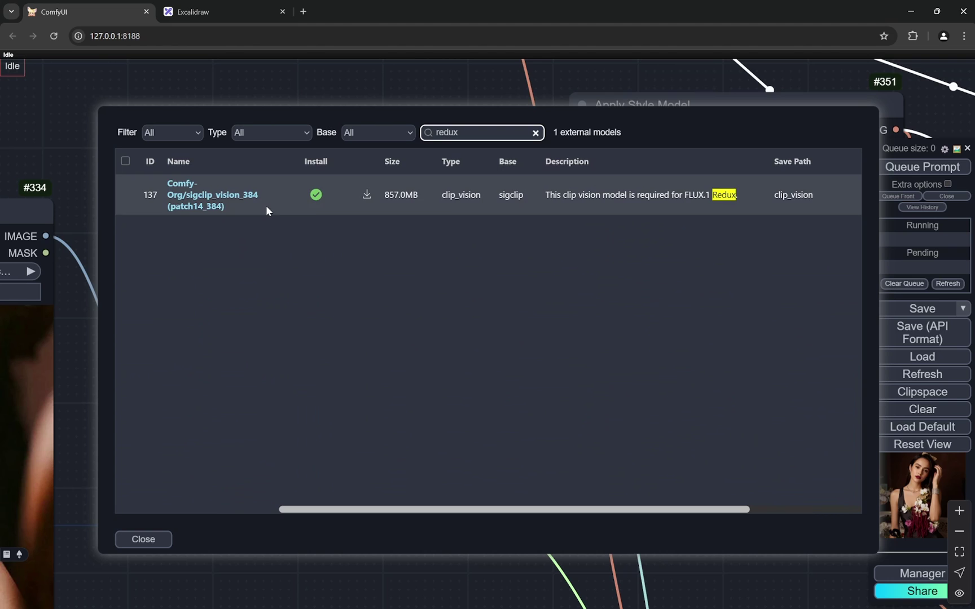
click(165, 540)
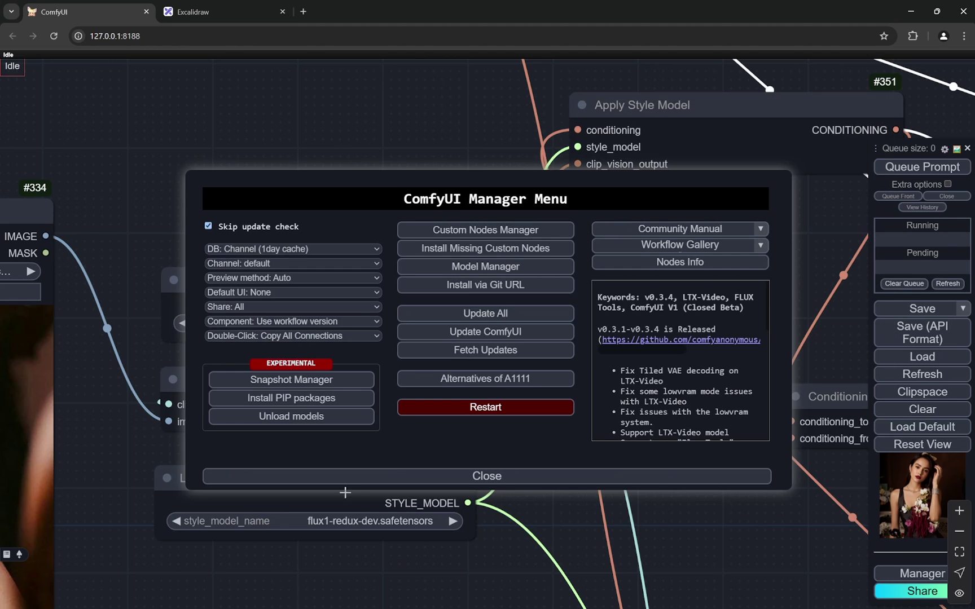
Review the Apply Style Model and CR LoRA Stack nodes, then show the Excalidraw board
click(439, 476)
scroll(205, 252, down, 5)
scroll(206, 243, down, 3)
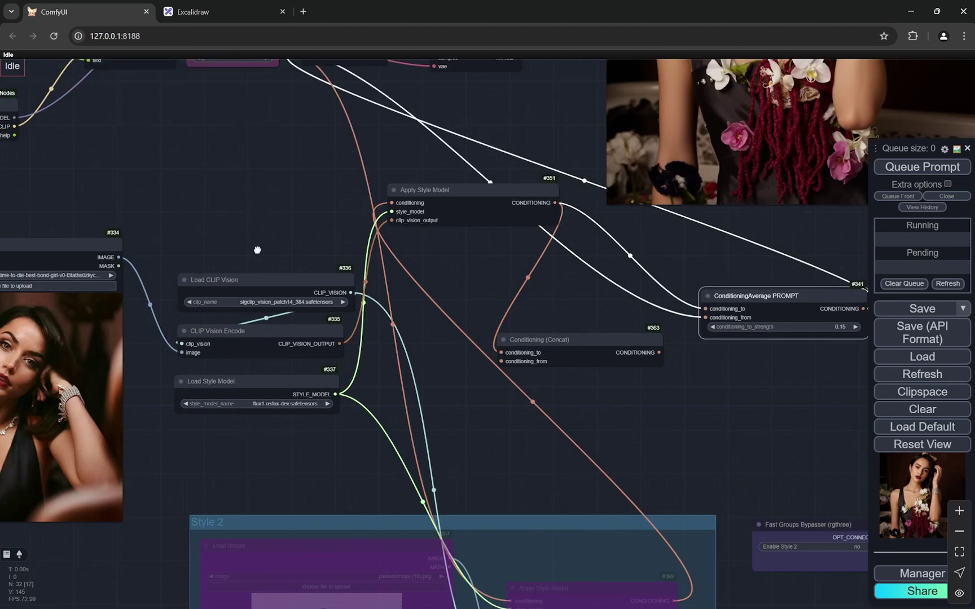
scroll(255, 267, down, 1)
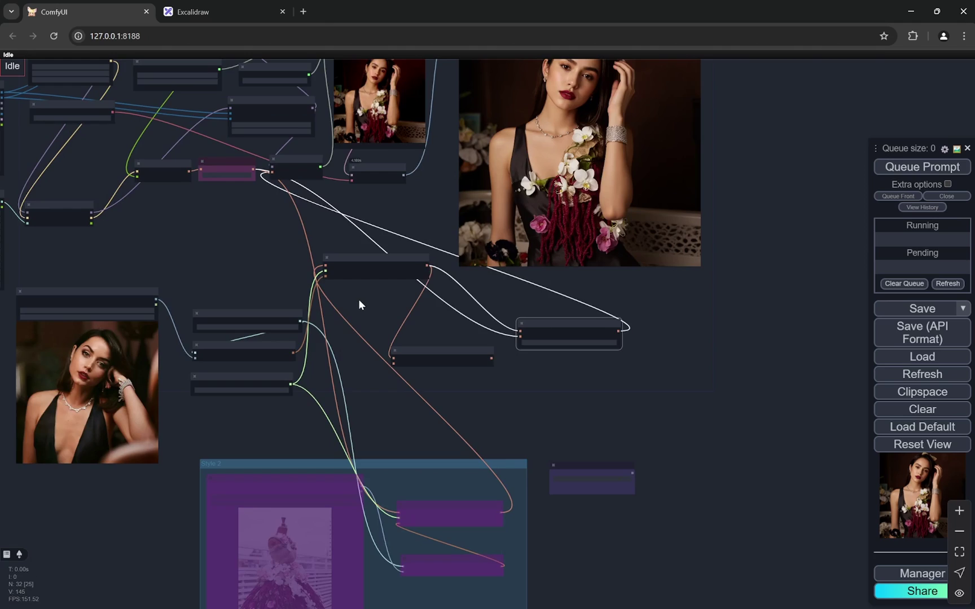
drag(360, 305, 376, 336)
scroll(392, 330, down, 5)
scroll(414, 405, up, 4)
scroll(394, 287, up, 1)
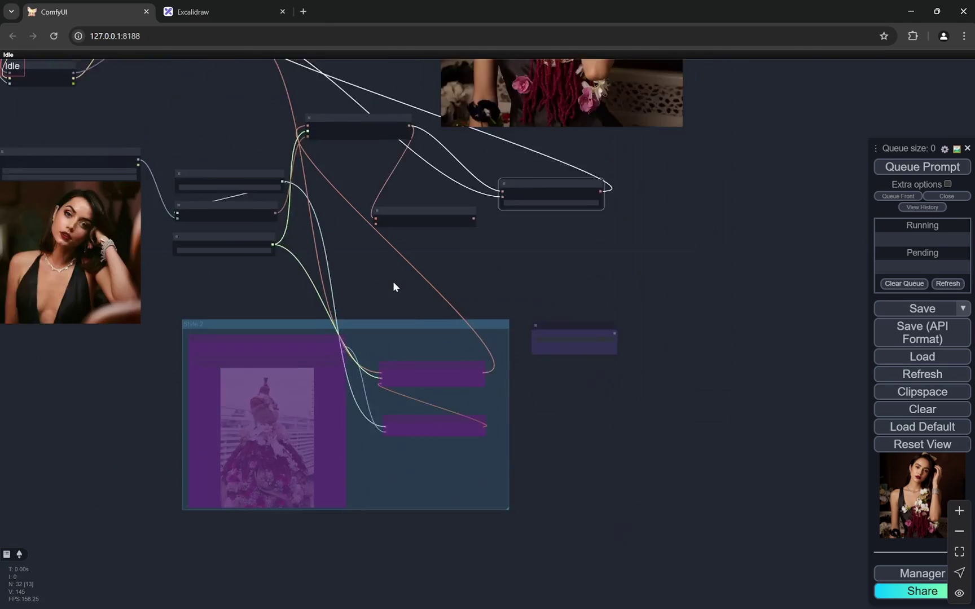
scroll(393, 286, up, 5)
scroll(396, 339, down, 2)
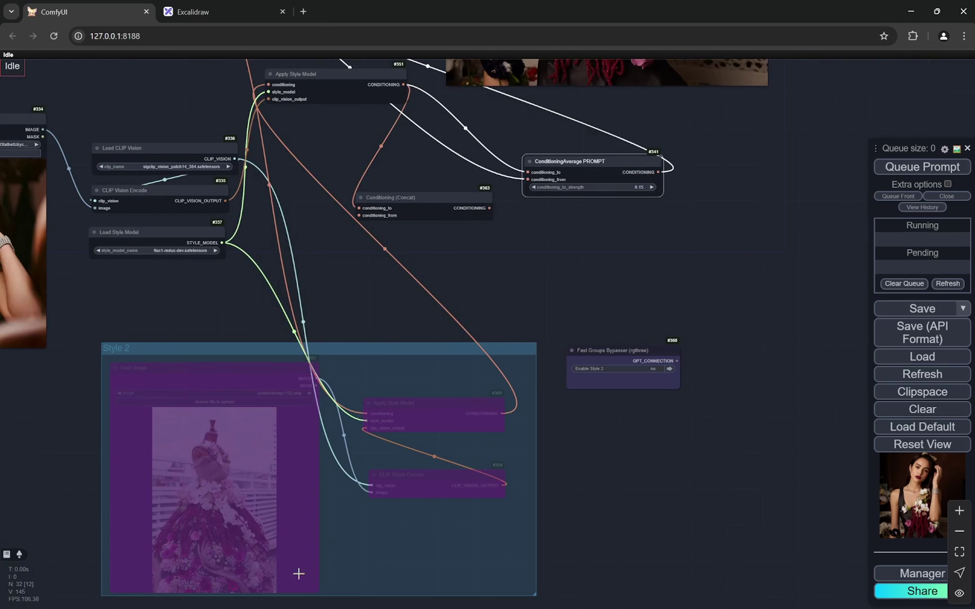
scroll(496, 408, down, 2)
drag(497, 407, 516, 333)
scroll(397, 353, down, 2)
scroll(412, 347, up, 5)
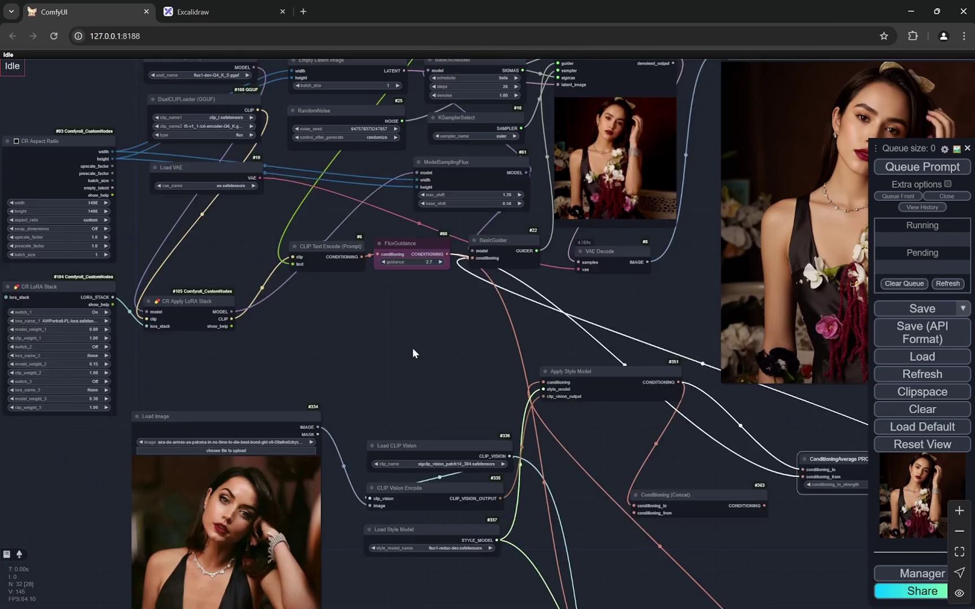
scroll(409, 354, down, 3)
scroll(279, 451, up, 5)
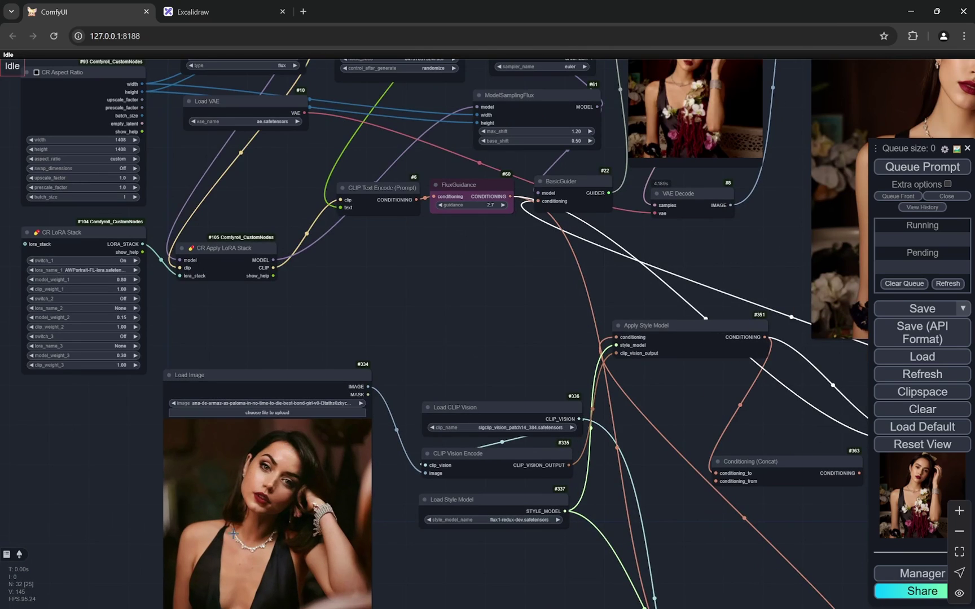
scroll(110, 329, down, 2)
scroll(109, 328, up, 8)
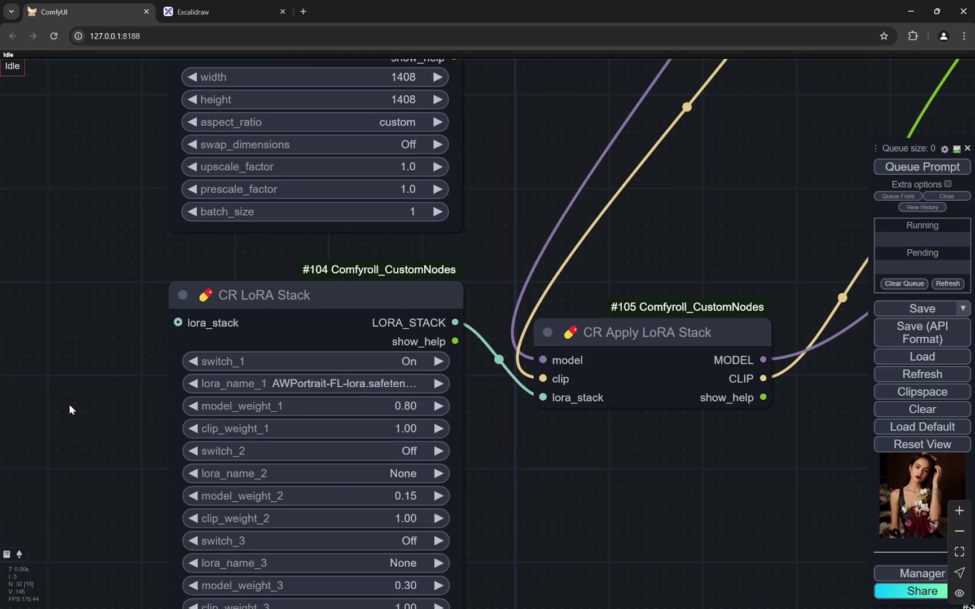
scroll(23, 396, down, 5)
scroll(25, 396, down, 4)
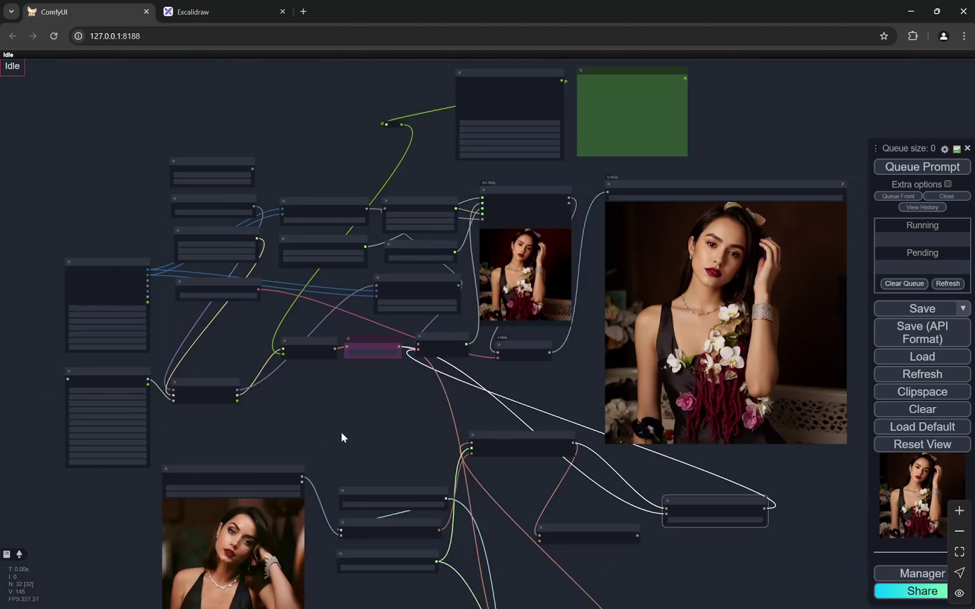
drag(342, 437, 254, 373)
scroll(110, 246, up, 5)
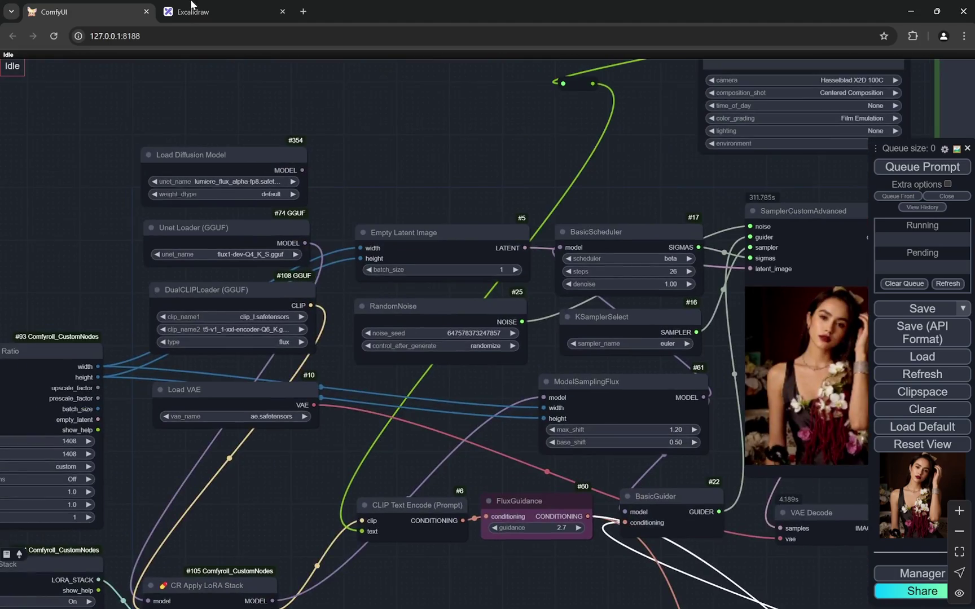
click(203, 12)
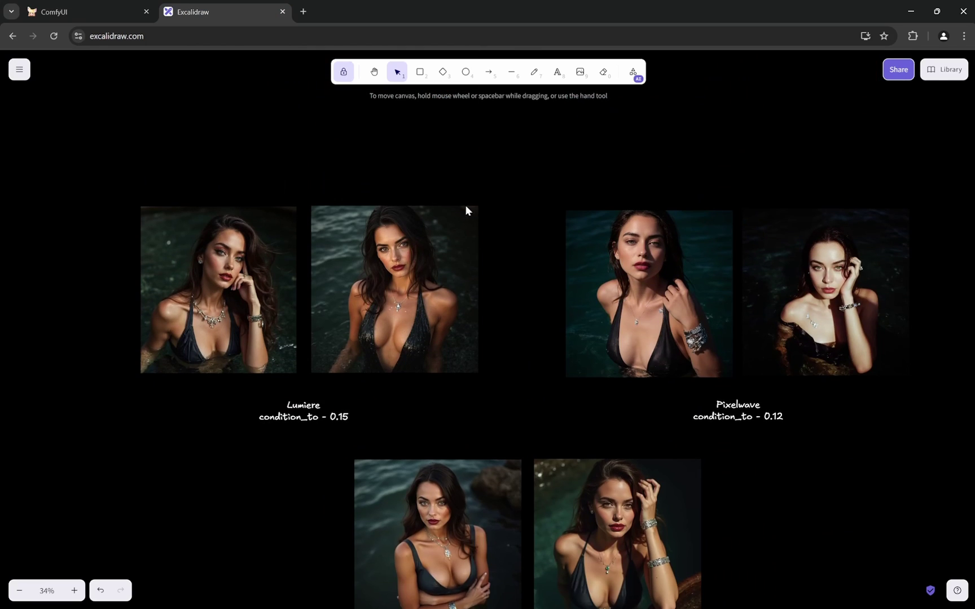
scroll(487, 213, down, 1)
Reveal the Flux pair's condition_to 0.13 label, briefly checking ComfyUI before returning
drag(515, 218, 423, 201)
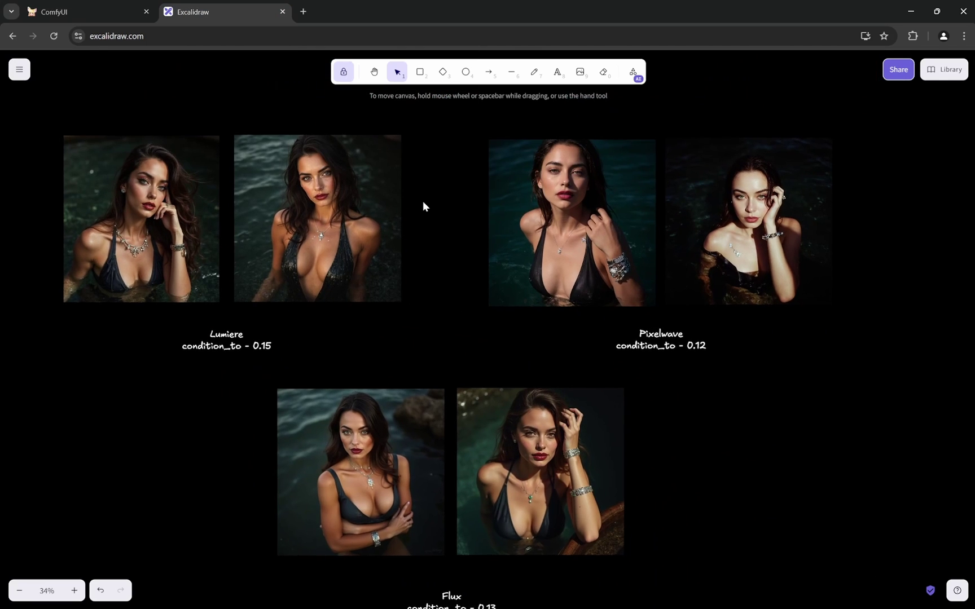
click(90, 10)
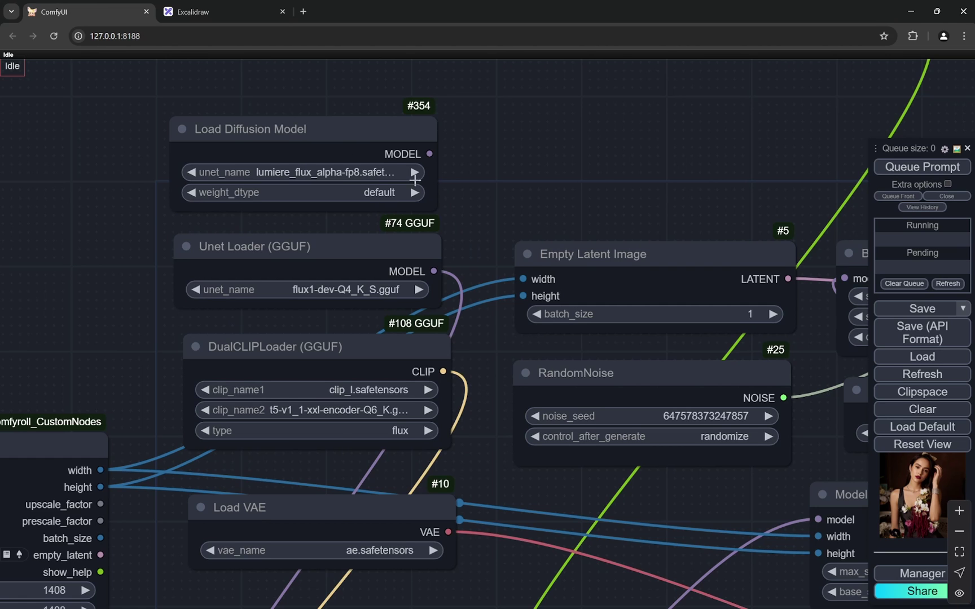
click(220, 13)
scroll(512, 315, up, 1)
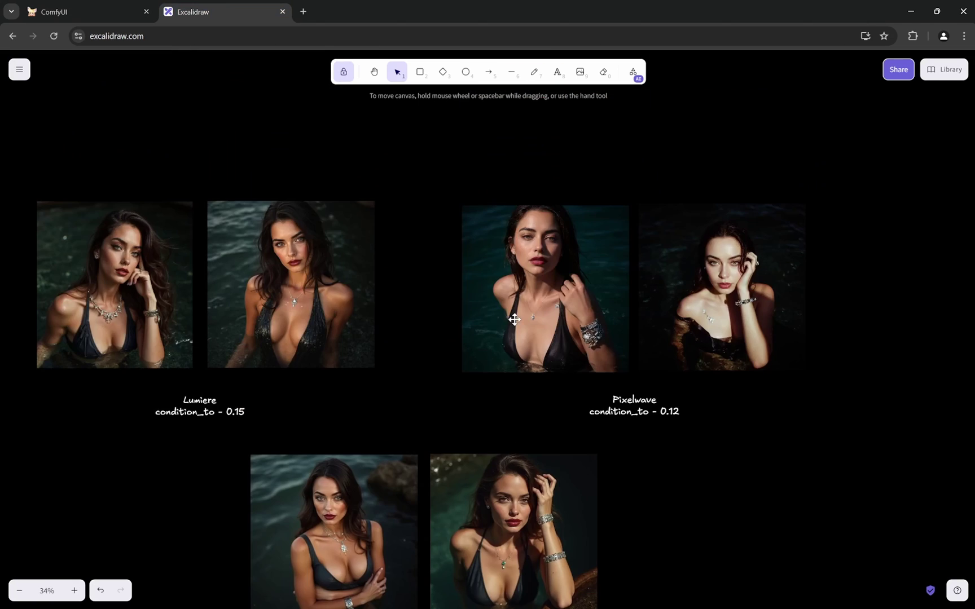
scroll(518, 342, down, 4)
ctrl+scroll(454, 260, up, 5)
ctrl+scroll(454, 259, up, 2)
scroll(623, 577, up, 5)
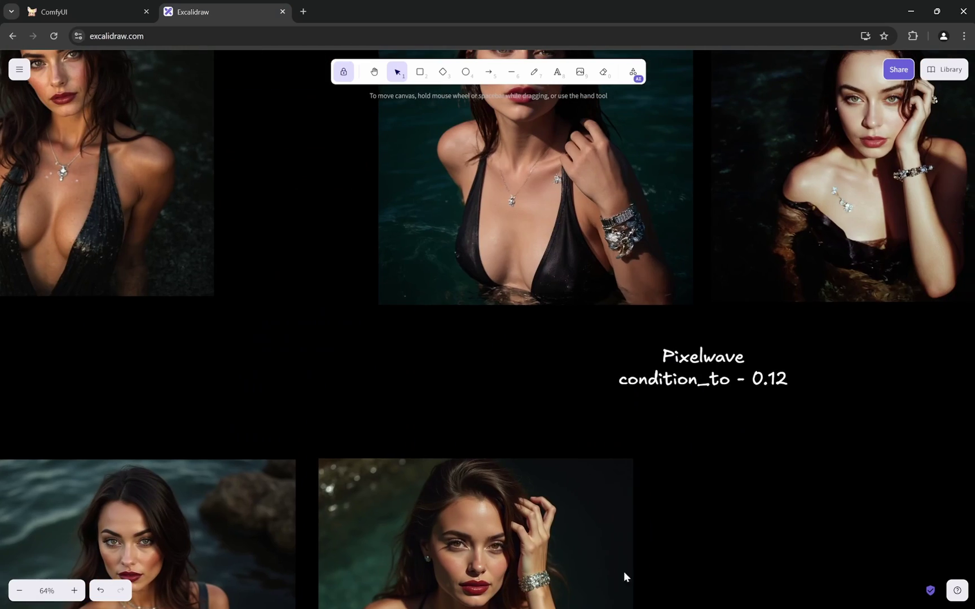
scroll(761, 381, down, 3)
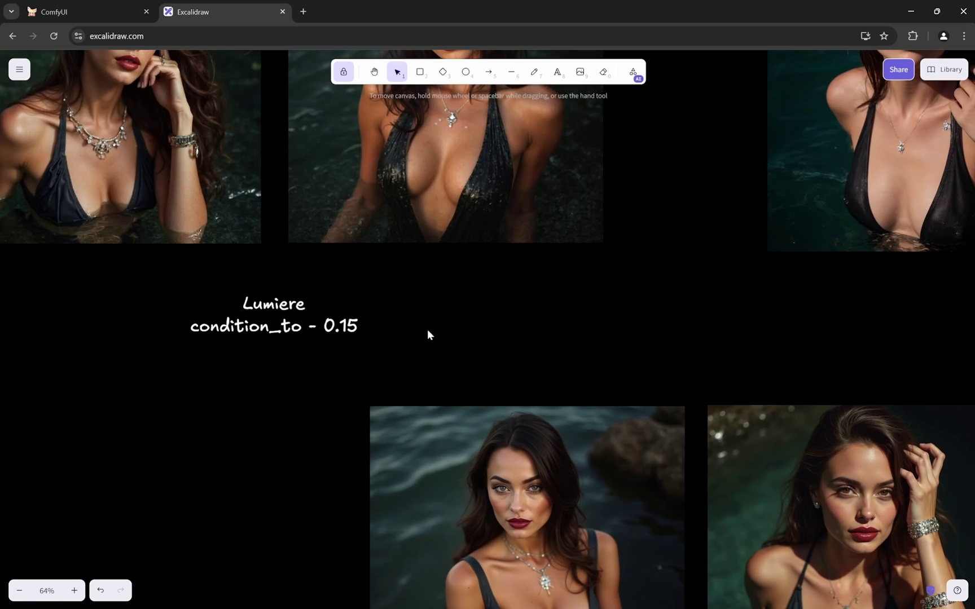
scroll(432, 358, down, 5)
scroll(289, 373, right, 3)
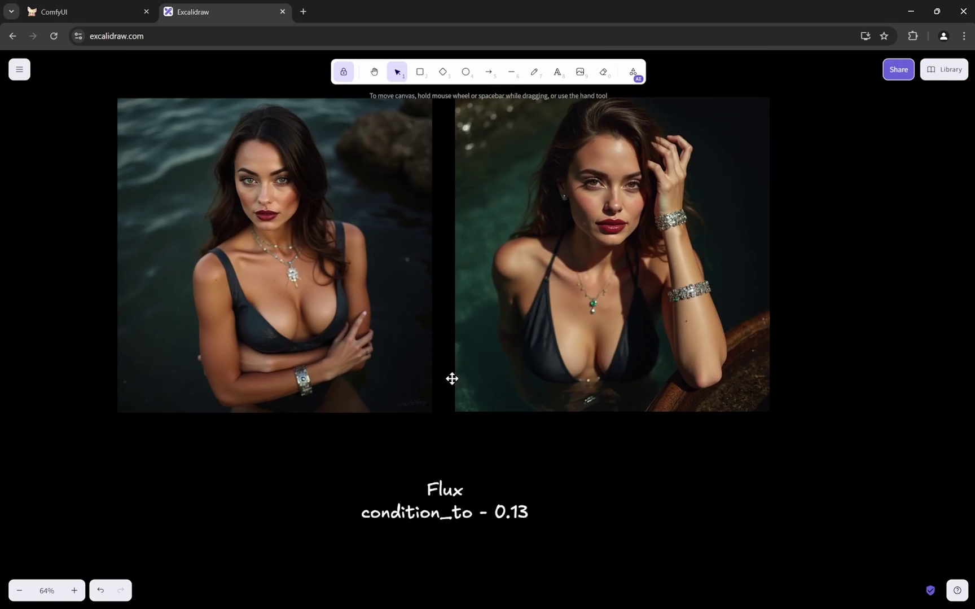
scroll(439, 465, up, 1)
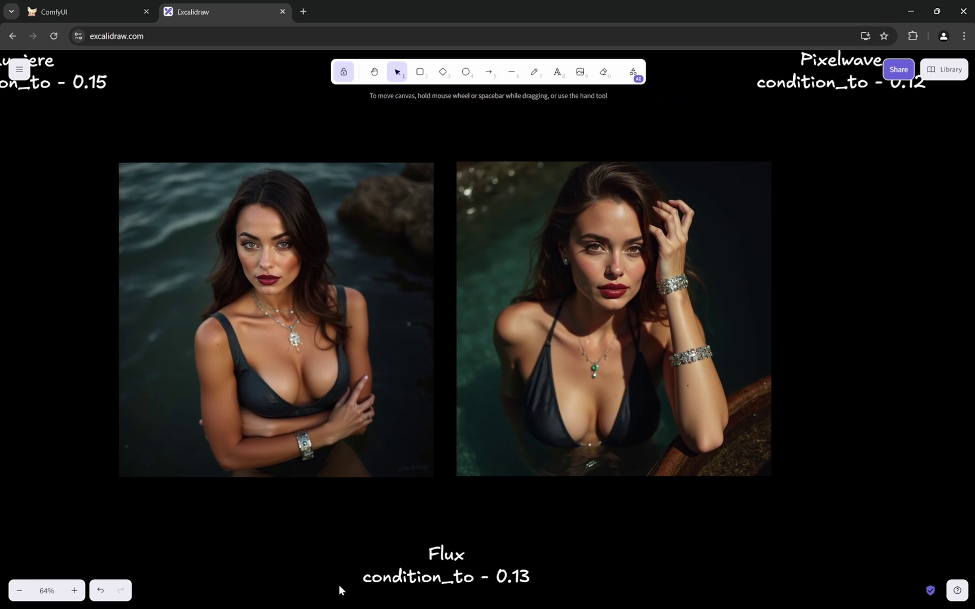
Centre the ConditioningAverage PROMPT node showing 0.15, then flip back to the Excalidraw board
click(84, 10)
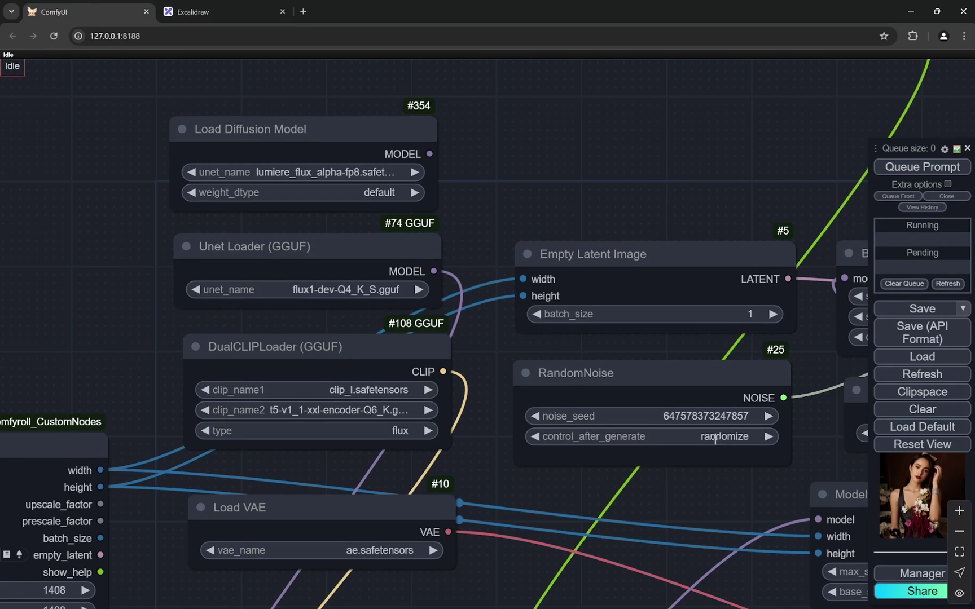
scroll(373, 418, down, 3)
scroll(320, 397, down, 2)
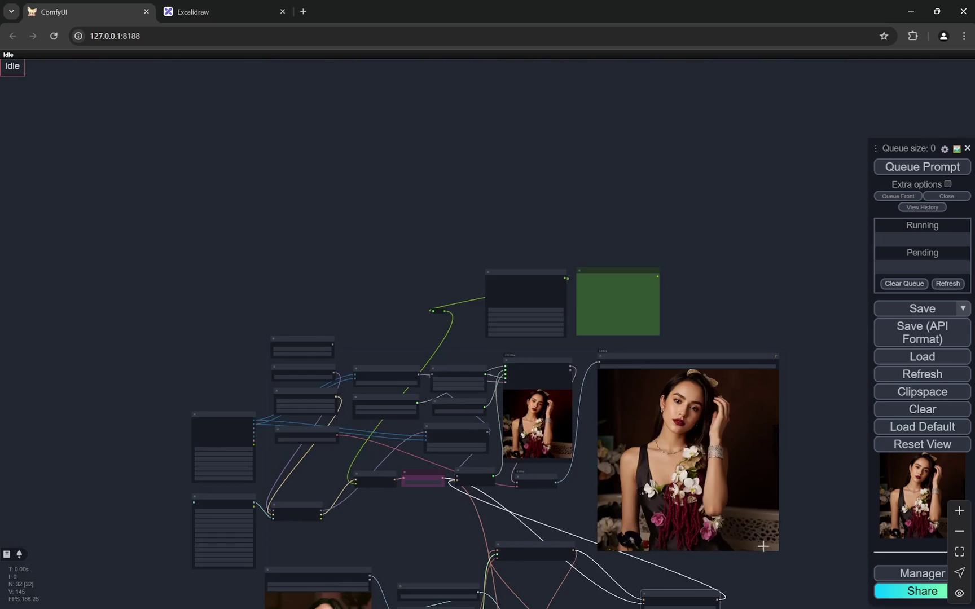
drag(763, 546, 505, 252)
scroll(505, 253, up, 3)
scroll(415, 281, up, 4)
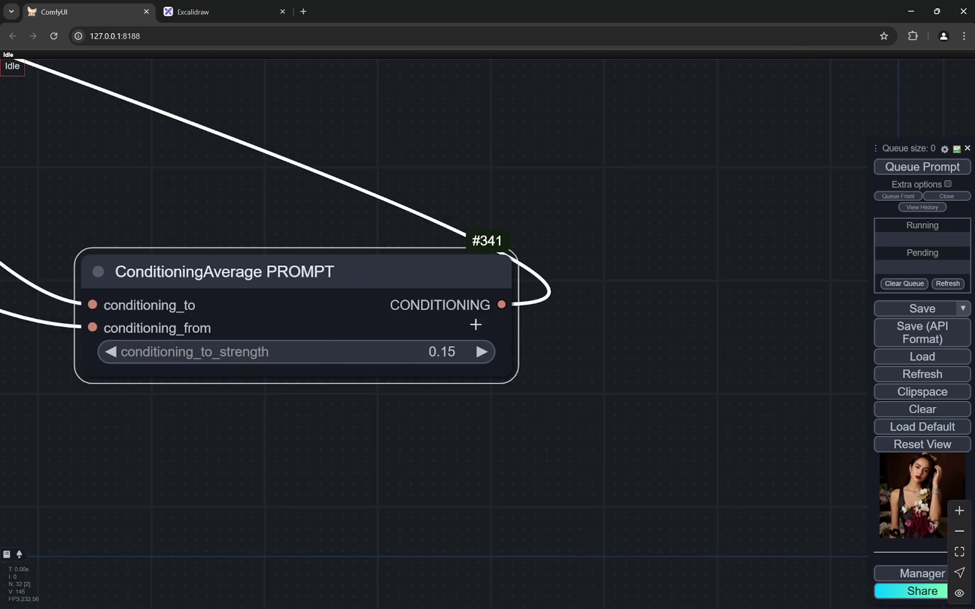
key(ctrl+Tab)
scroll(585, 523, down, 1)
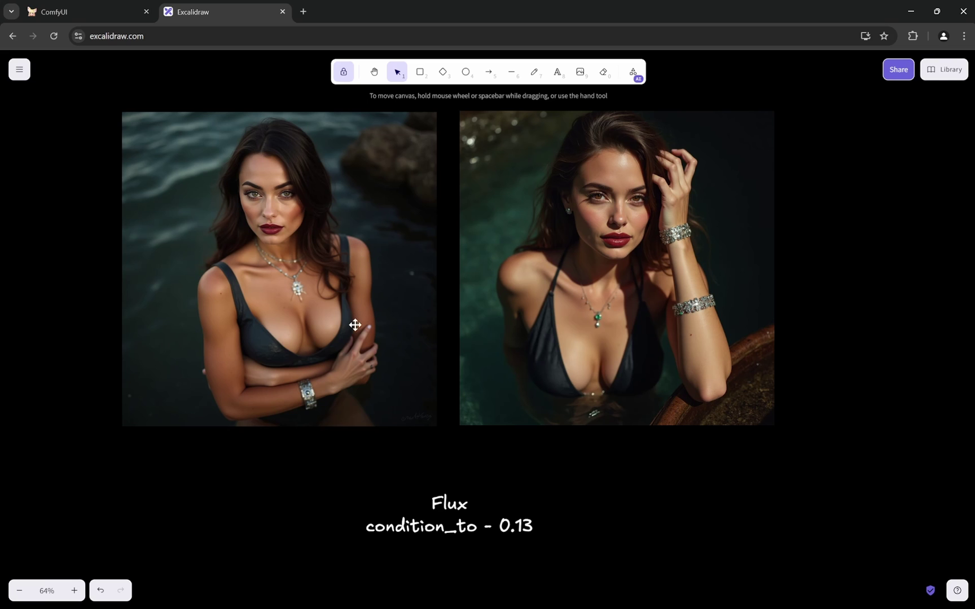
Pan to the Magic Photo Prompter ocean prompt and SamplerCustomAdvanced settings, glancing at the Flux images
click(104, 11)
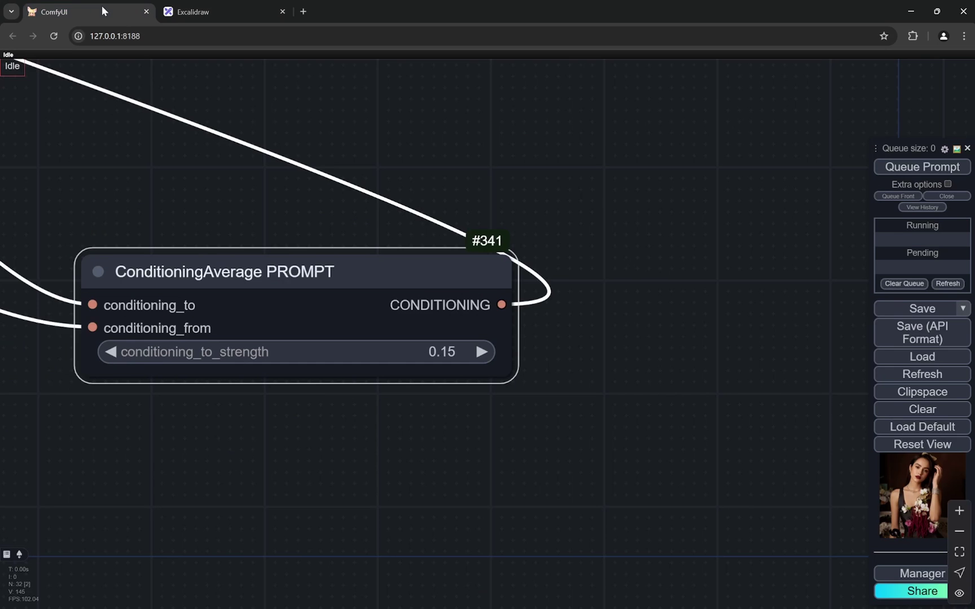
scroll(644, 282, down, 5)
scroll(672, 282, down, 3)
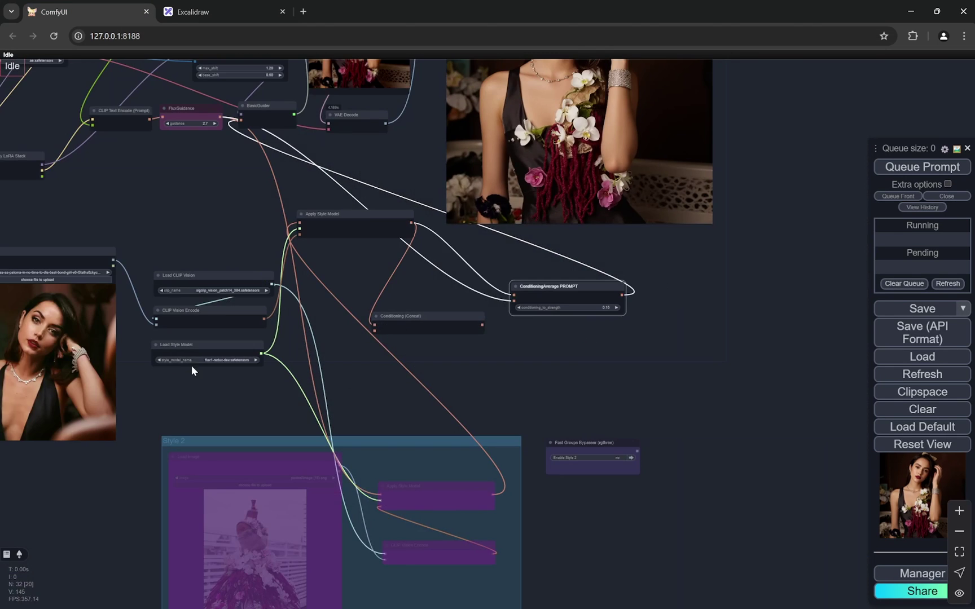
drag(168, 370, 349, 355)
scroll(282, 351, up, 5)
click(195, 14)
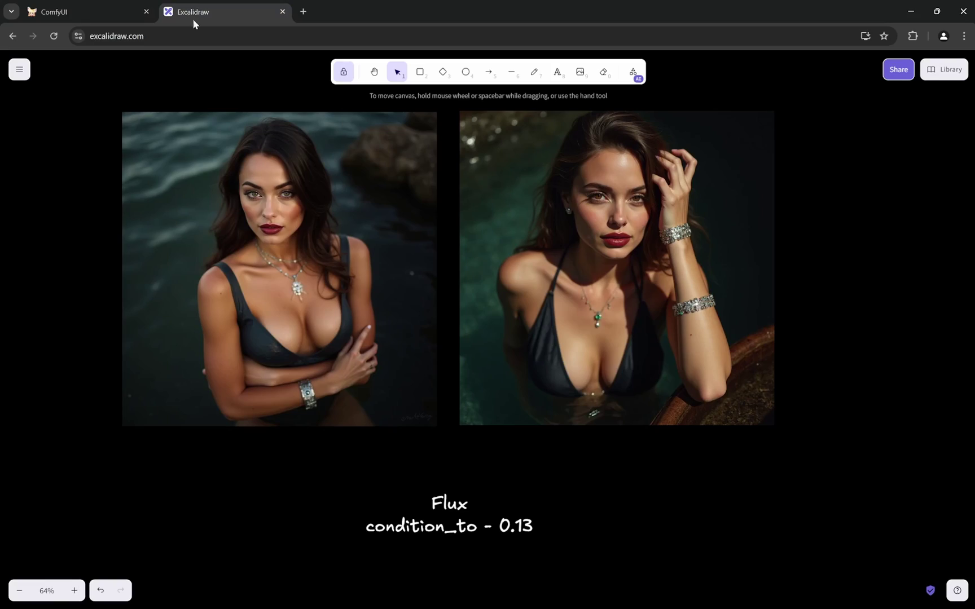
click(82, 7)
scroll(442, 287, down, 2)
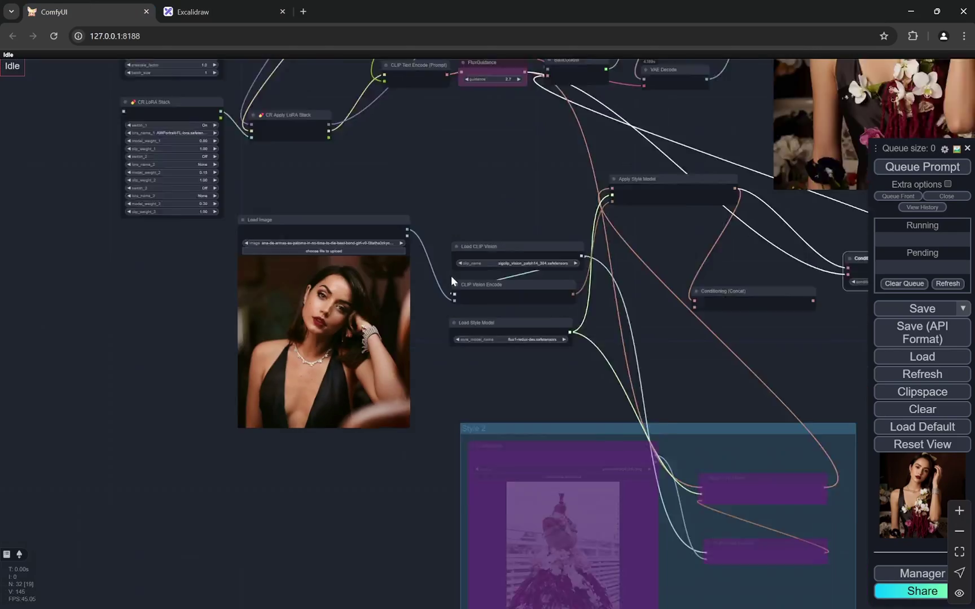
scroll(442, 286, down, 1)
mouse_move(518, 69)
mouse_down()
mouse_move(490, 174)
mouse_move(252, 224)
mouse_up()
scroll(489, 174, up, 4)
scroll(489, 169, up, 5)
scroll(253, 224, up, 2)
scroll(269, 186, down, 3)
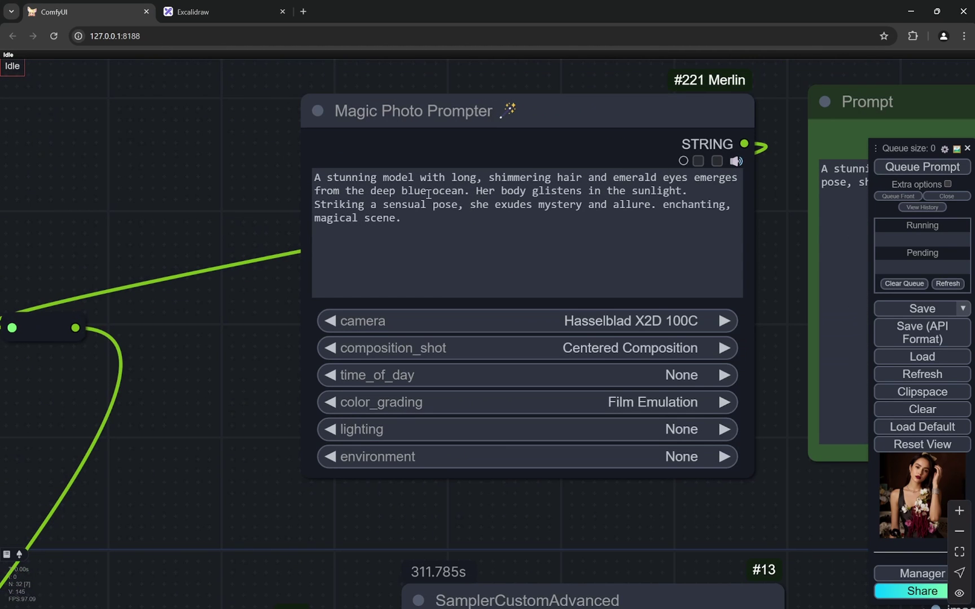
scroll(283, 229, down, 4)
drag(272, 356, 380, 75)
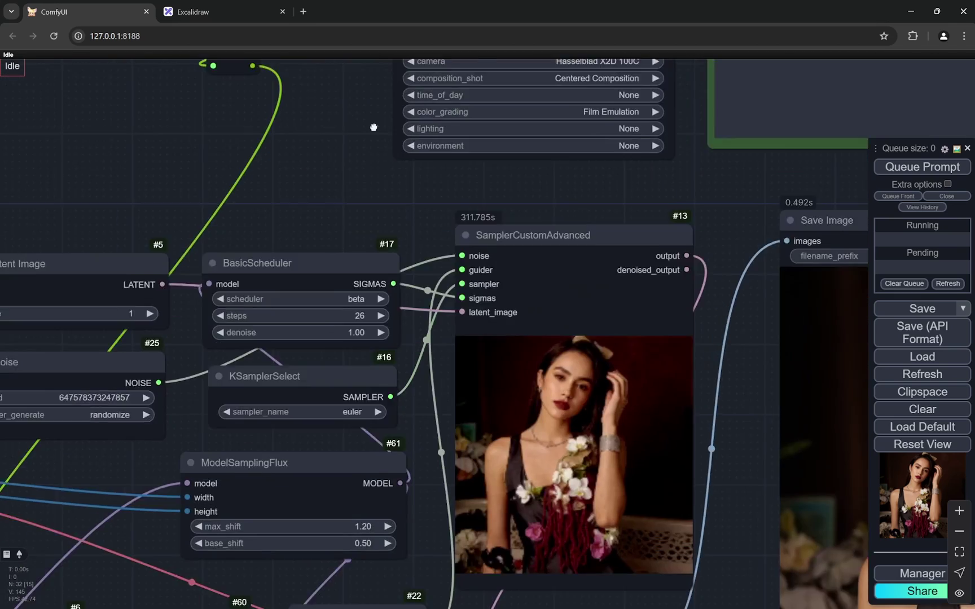
Re-compare the Flux pair in Excalidraw, then return to the Load Image reference portrait
click(233, 14)
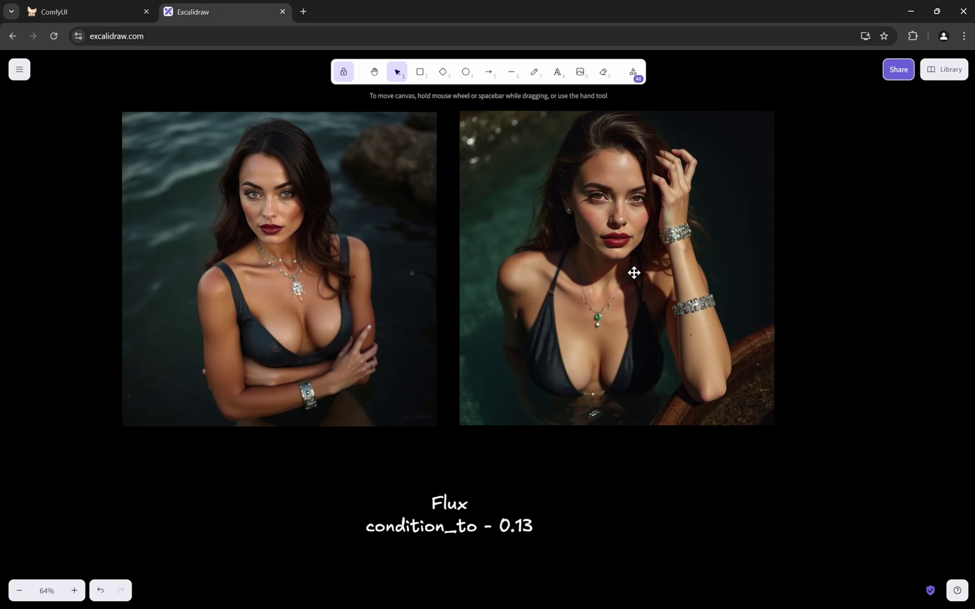
scroll(633, 272, up, 2)
scroll(653, 282, up, 2)
scroll(820, 380, down, 3)
scroll(739, 252, up, 2)
scroll(739, 251, up, 3)
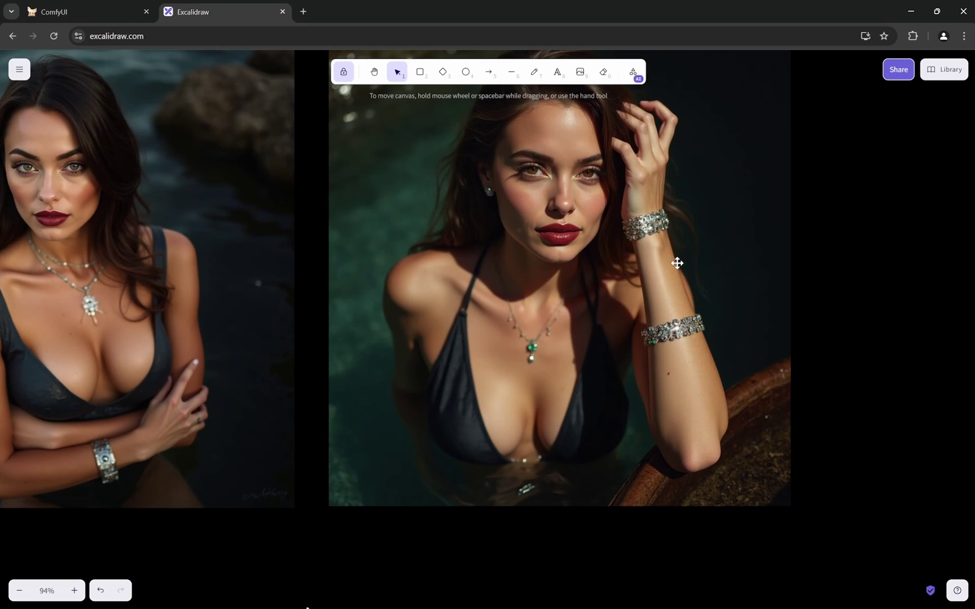
scroll(677, 264, down, 3)
scroll(677, 263, up, 4)
scroll(678, 263, down, 3)
scroll(669, 262, down, 1)
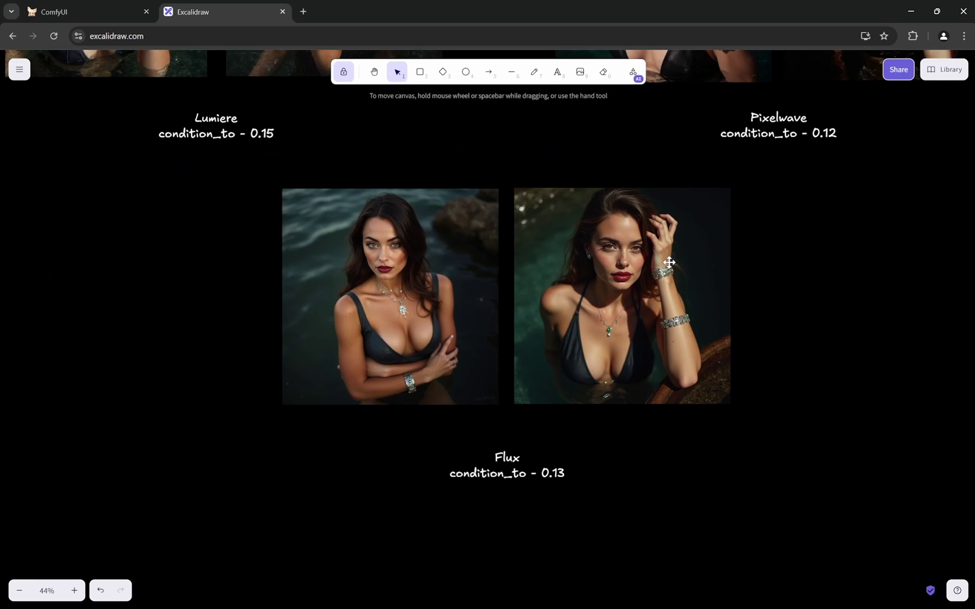
scroll(668, 262, up, 2)
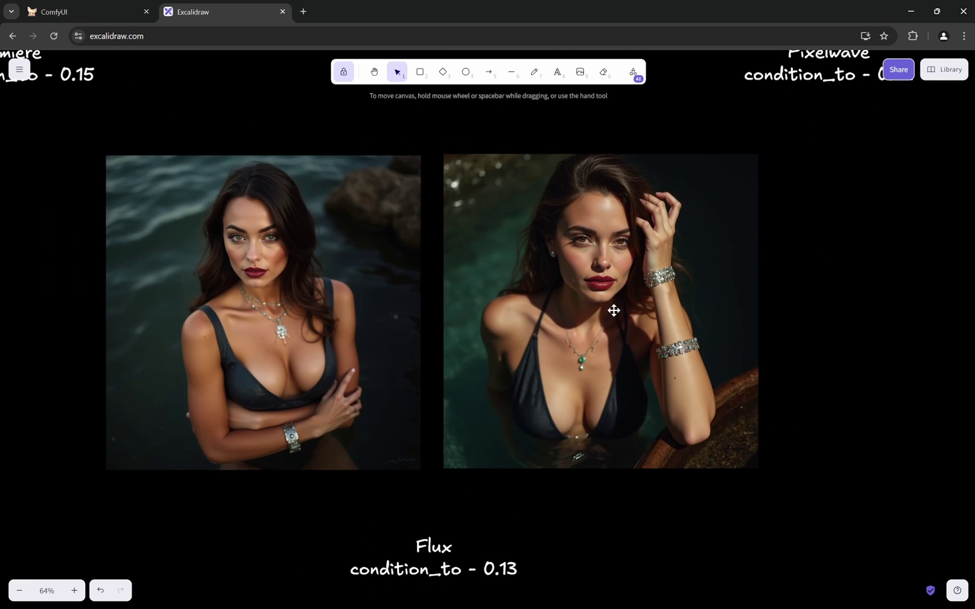
click(72, 9)
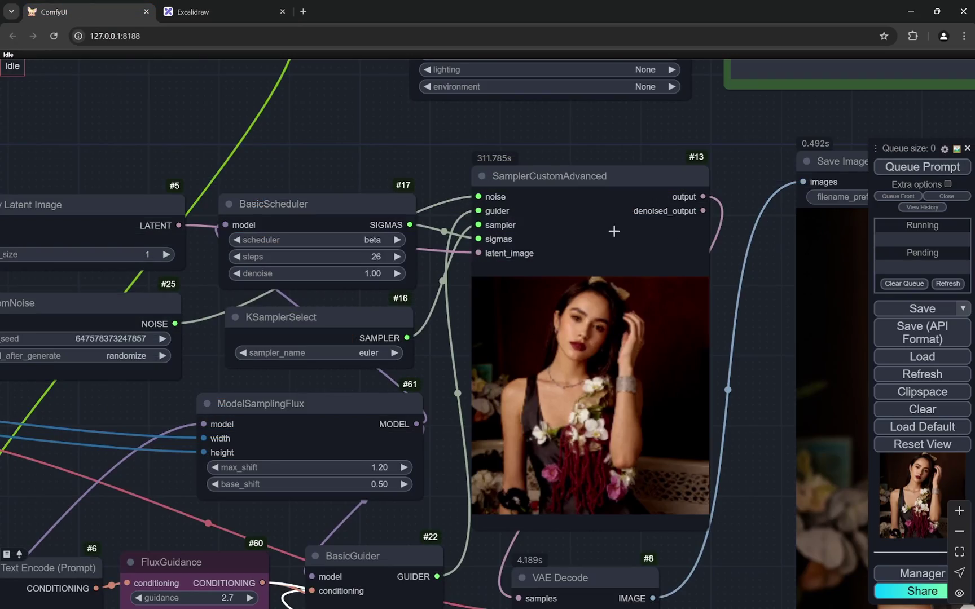
scroll(615, 232, down, 3)
scroll(634, 269, down, 3)
scroll(478, 451, up, 2)
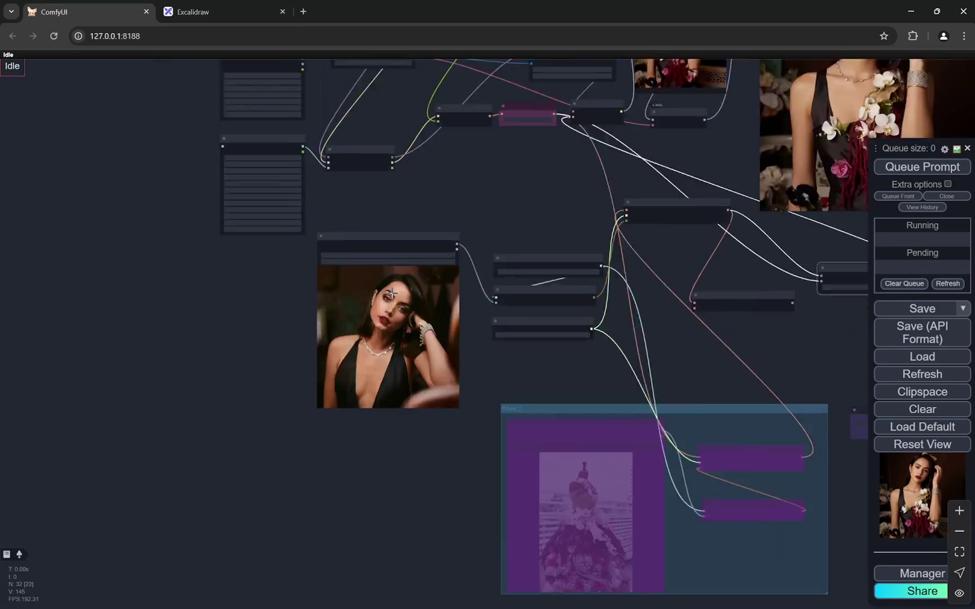
scroll(437, 230, up, 5)
scroll(437, 229, up, 2)
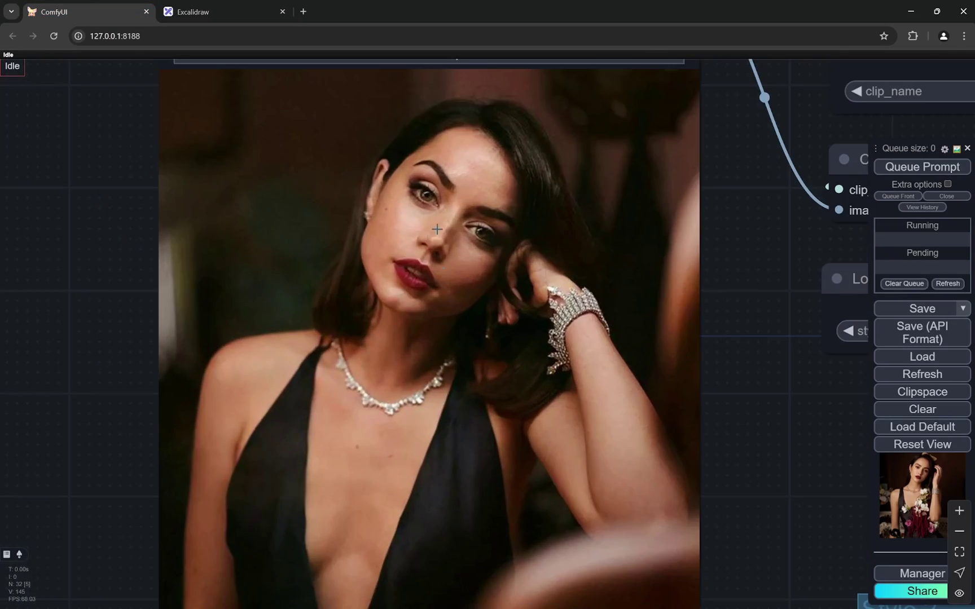
Bring up the Excalidraw board with the Flux pair captioned condition_to 0.13
click(266, 9)
scroll(292, 290, up, 5)
scroll(282, 292, down, 5)
scroll(272, 294, up, 2)
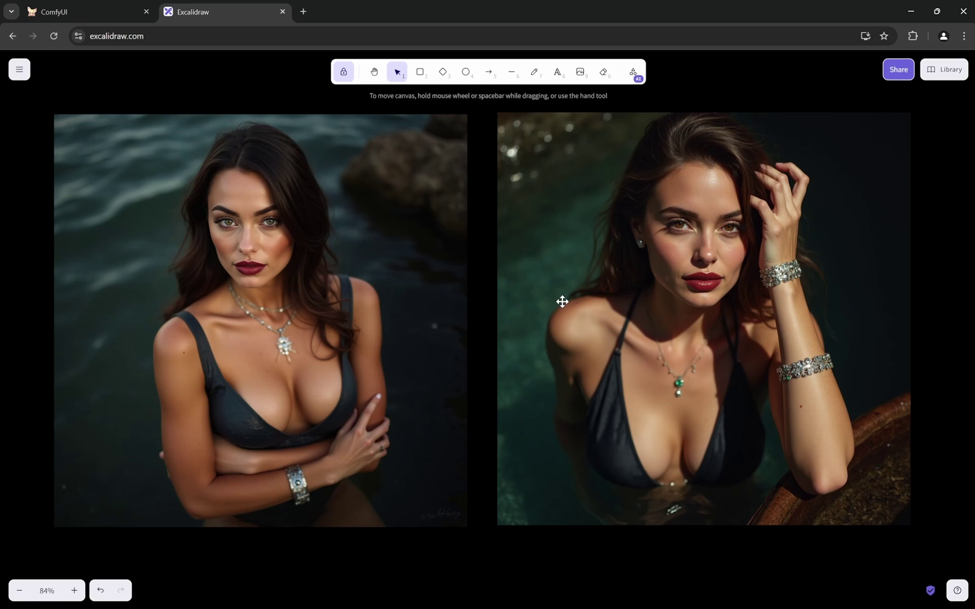
scroll(562, 302, down, 1)
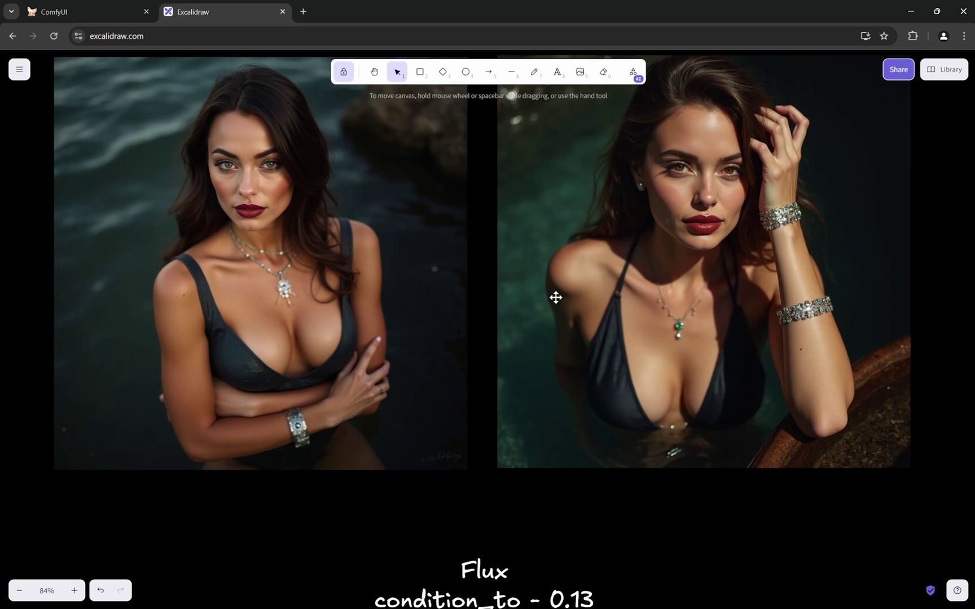
scroll(340, 328, down, 5)
scroll(596, 348, up, 1)
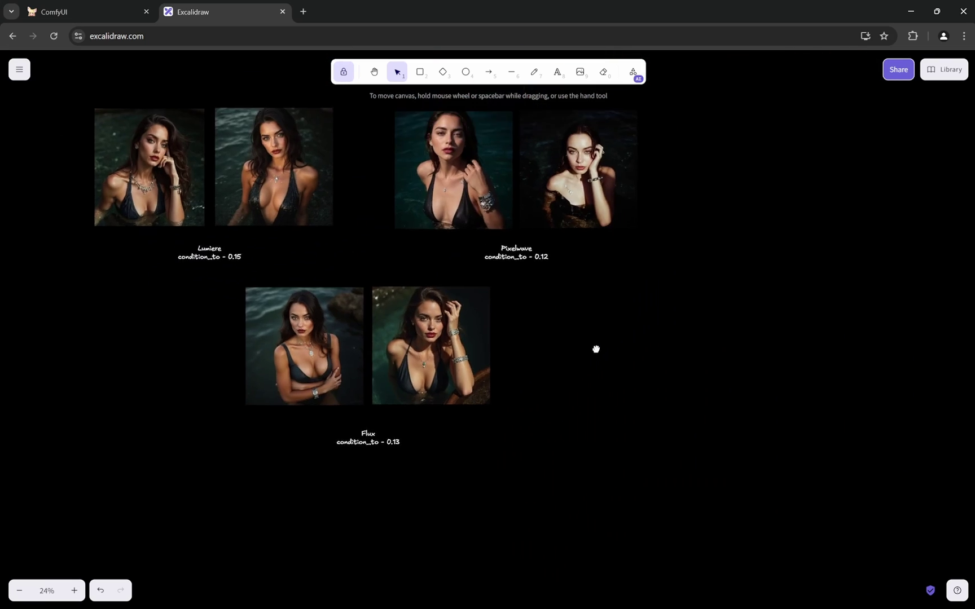
scroll(597, 348, up, 1)
scroll(534, 251, up, 5)
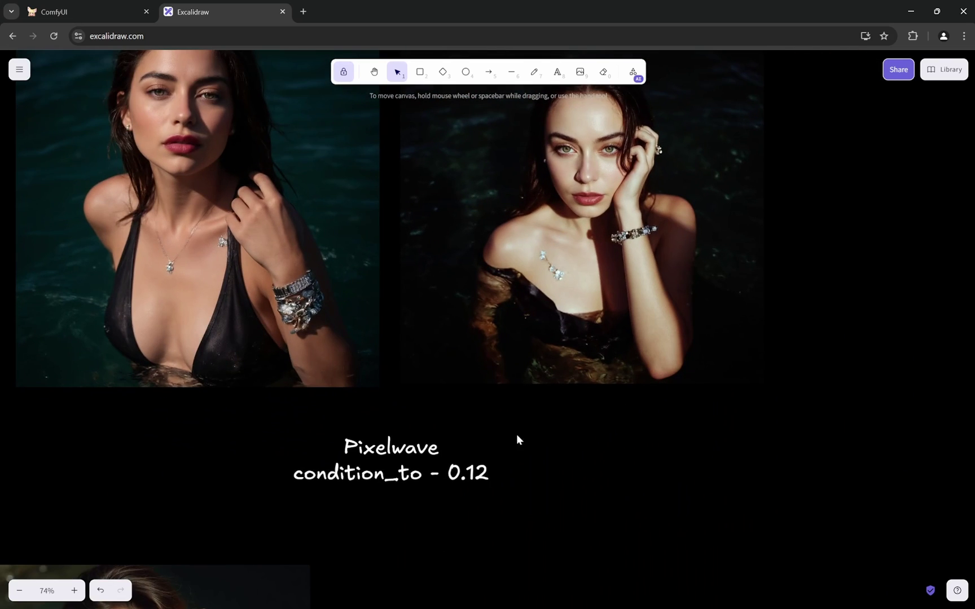
scroll(500, 439, up, 1)
scroll(500, 439, left, 1)
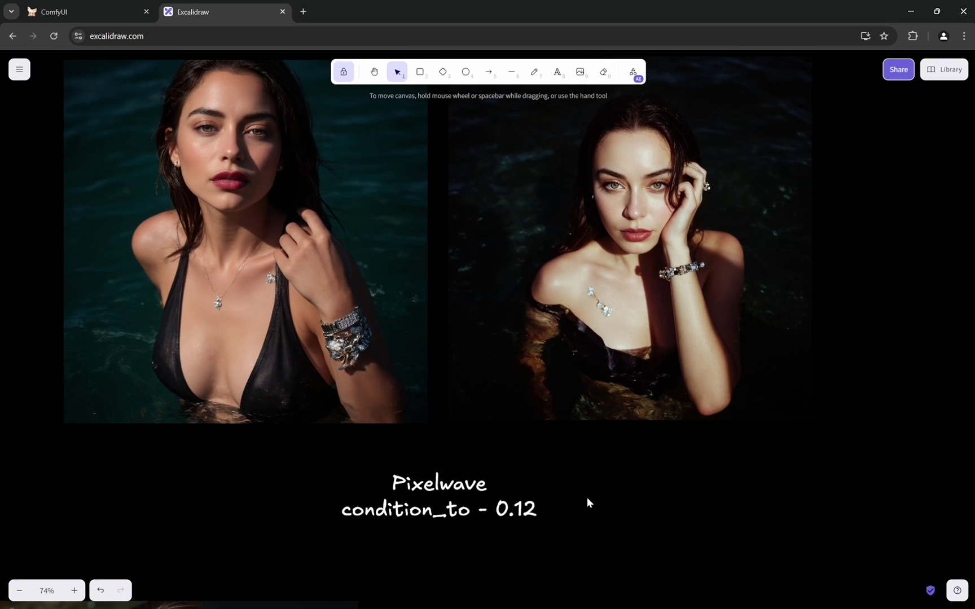
Position the Pixelwave pair and its condition_to 0.12 caption for a close jewellery comparison
drag(587, 503, 611, 568)
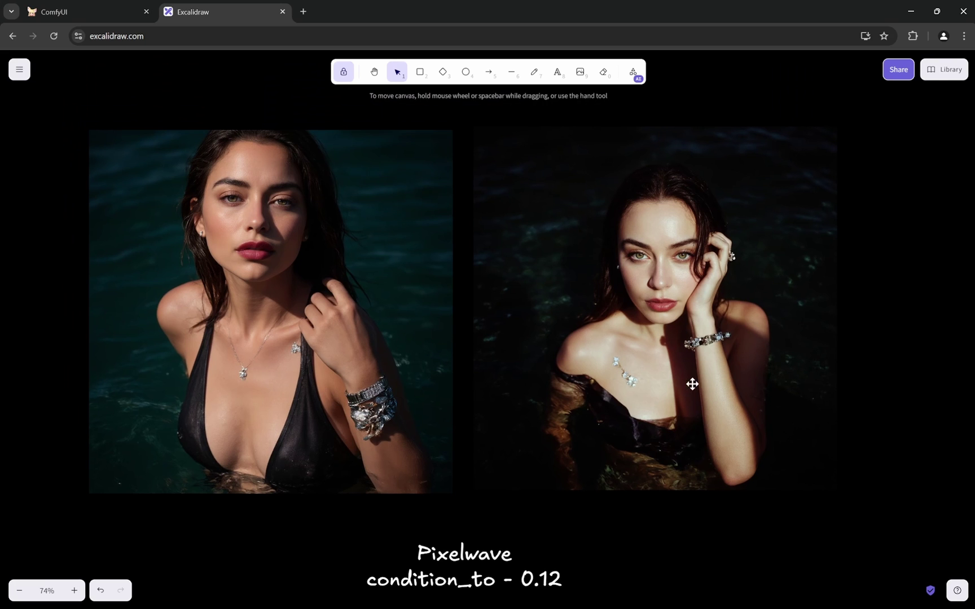
ctrl+scroll(740, 375, up, 3)
ctrl+scroll(701, 375, up, 3)
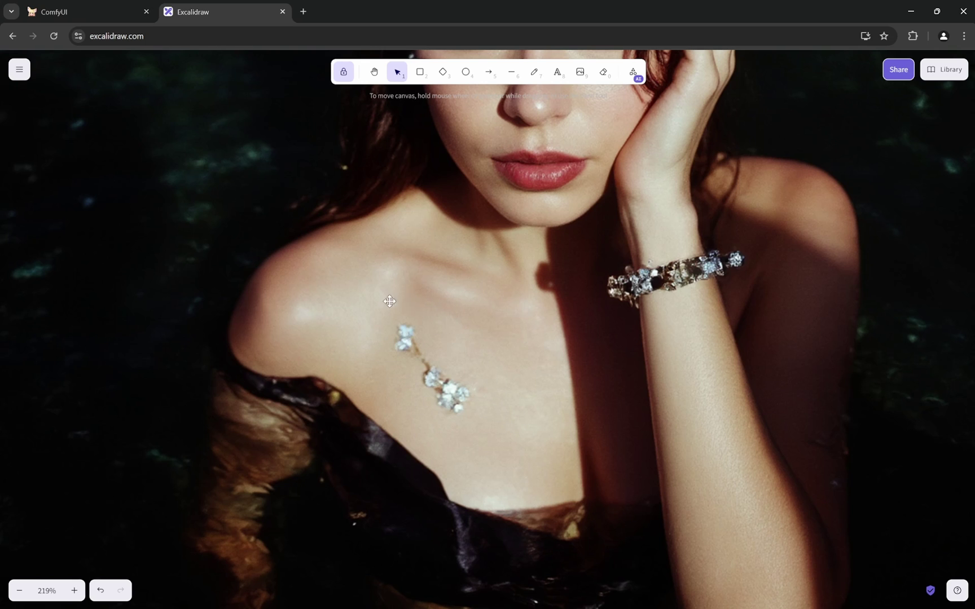
scroll(746, 284, down, 5)
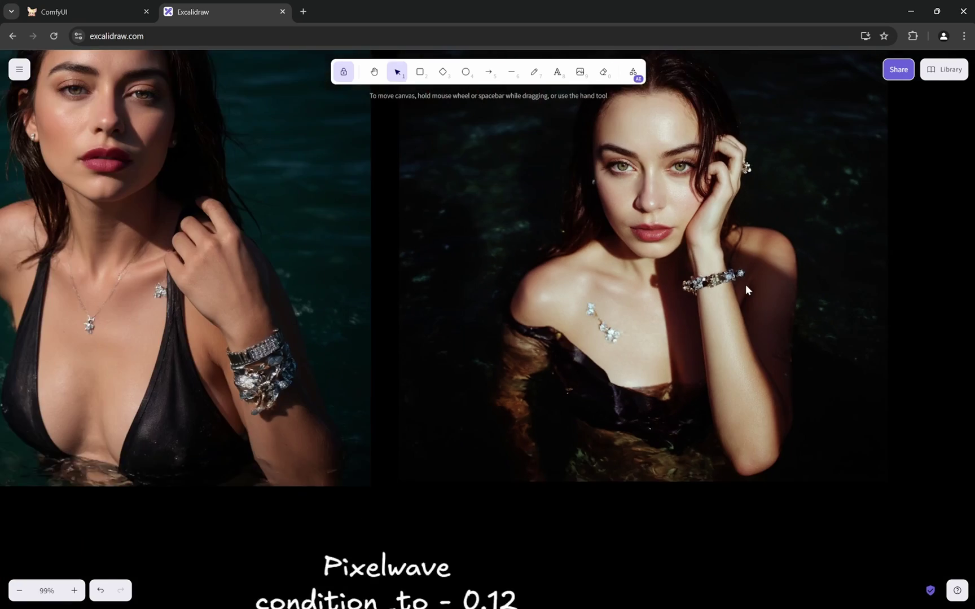
scroll(746, 285, down, 3)
scroll(362, 262, up, 8)
scroll(361, 261, up, 3)
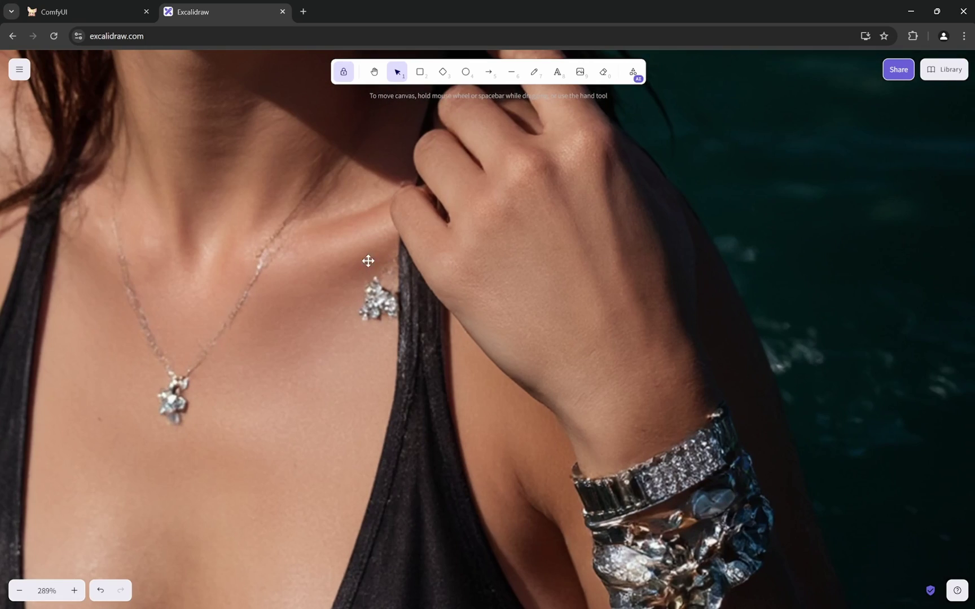
scroll(360, 293, down, 6)
scroll(360, 293, down, 3)
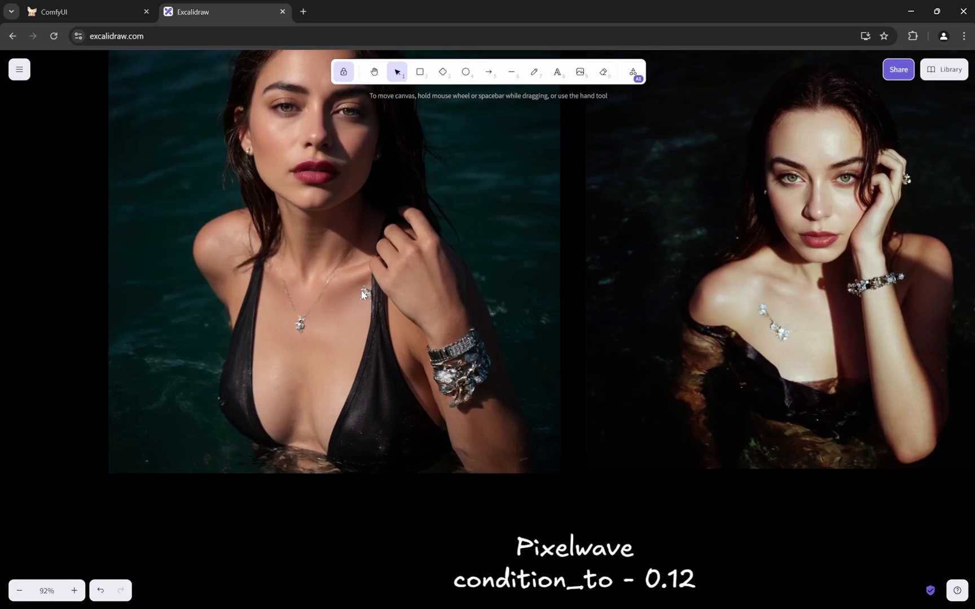
scroll(360, 294, down, 3)
scroll(433, 296, up, 4)
scroll(353, 295, down, 3)
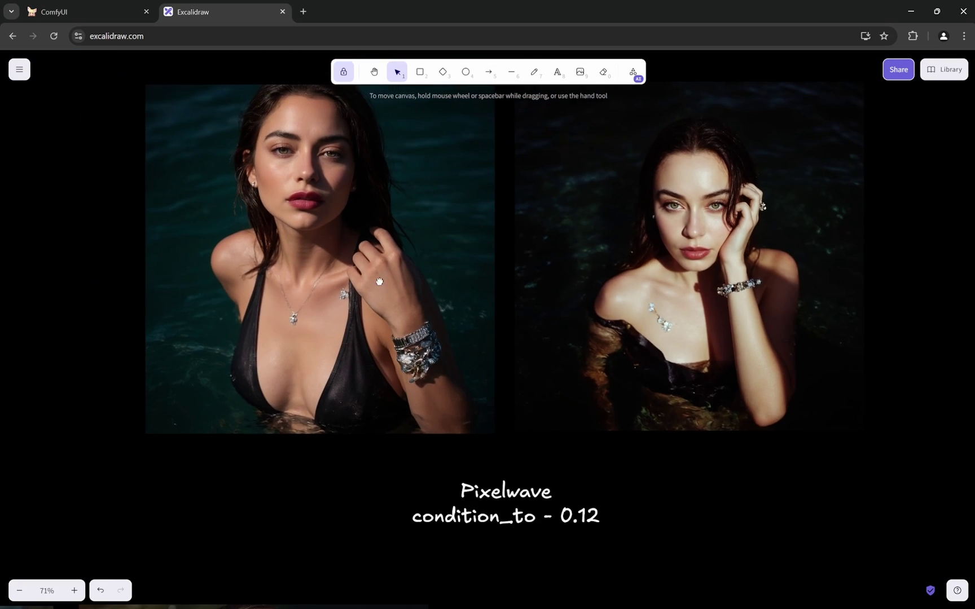
scroll(320, 368, up, 1)
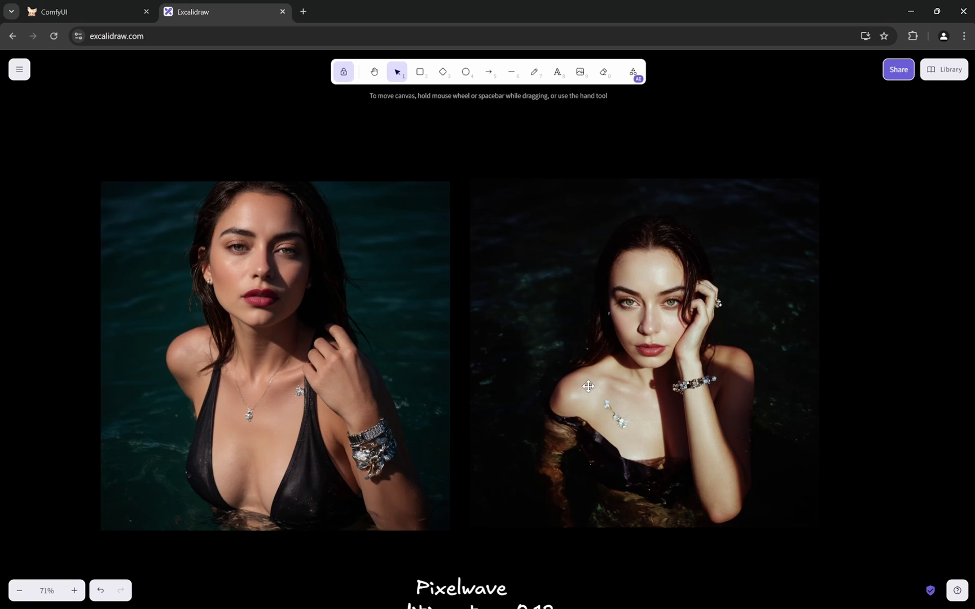
scroll(523, 342, down, 3)
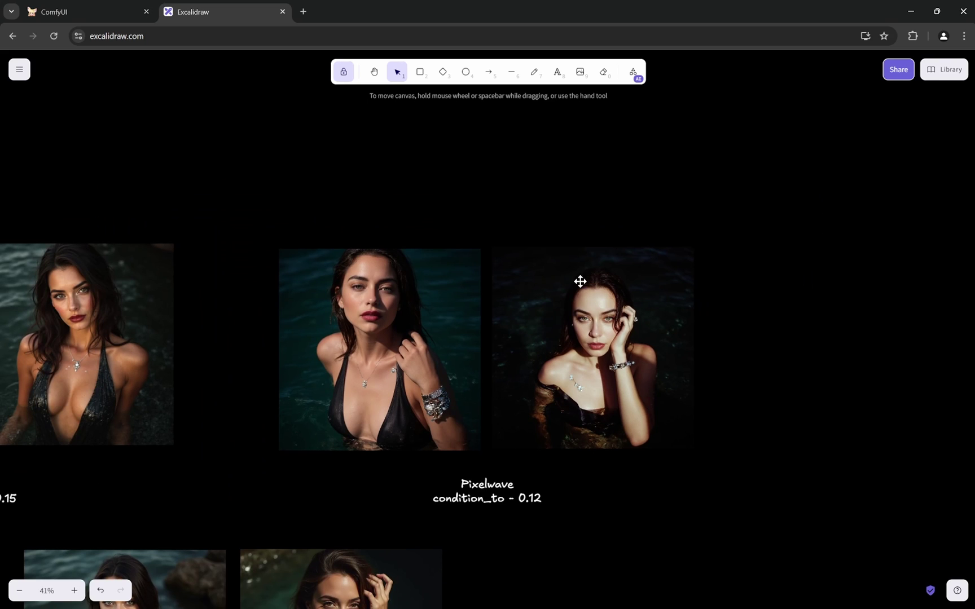
scroll(747, 298, down, 2)
scroll(721, 302, up, 1)
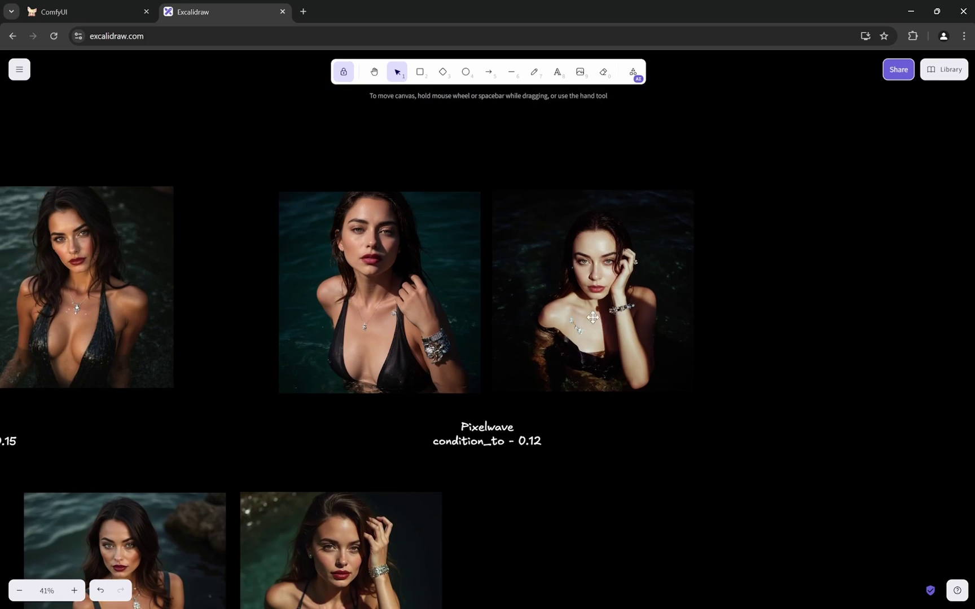
scroll(754, 307, down, 5)
scroll(591, 291, up, 3)
scroll(631, 306, up, 3)
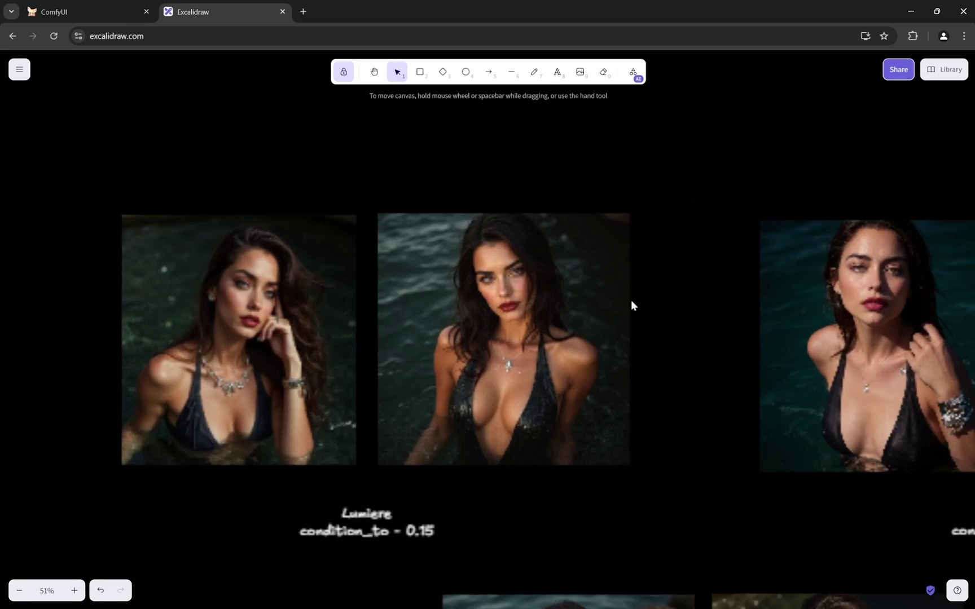
scroll(655, 308, down, 2)
Bring the Lumiere condition_to 0.15 pair into view and check it against the ComfyUI reference portrait
drag(679, 312, 383, 283)
scroll(657, 394, up, 2)
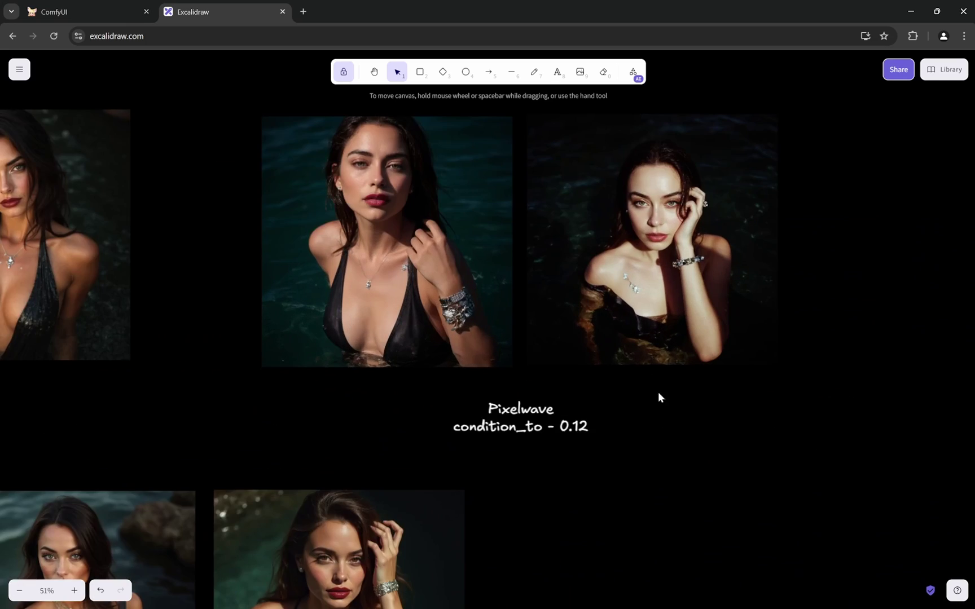
key(ctrl+Tab)
scroll(539, 309, down, 4)
scroll(146, 317, down, 5)
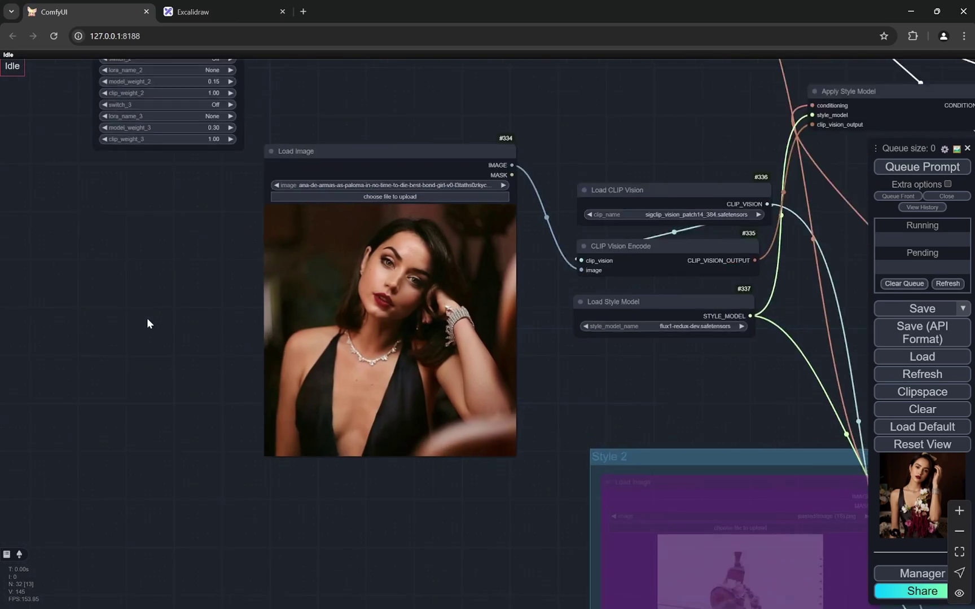
scroll(147, 318, down, 2)
scroll(148, 318, down, 2)
click(188, 5)
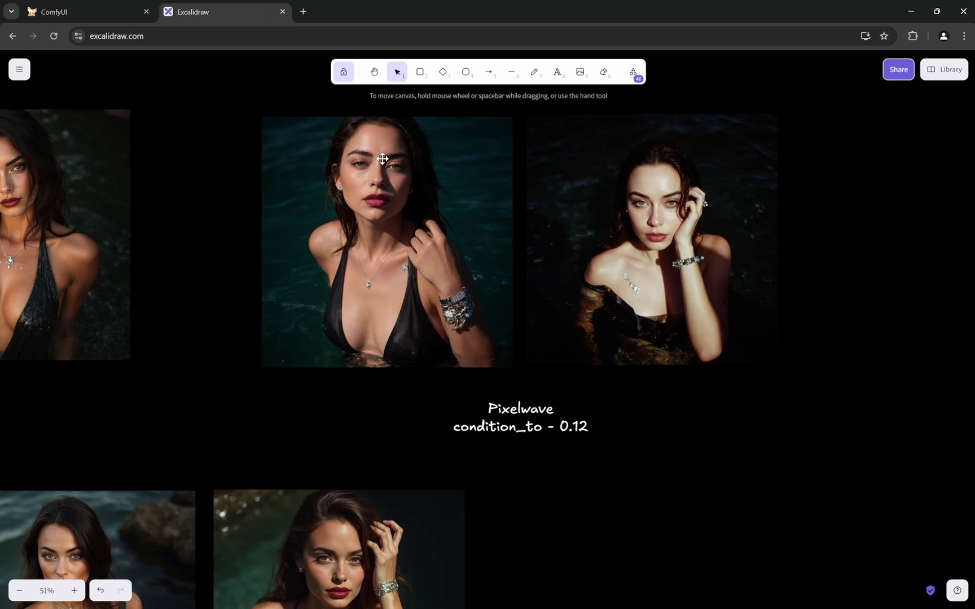
drag(148, 246, 622, 258)
scroll(261, 403, up, 1)
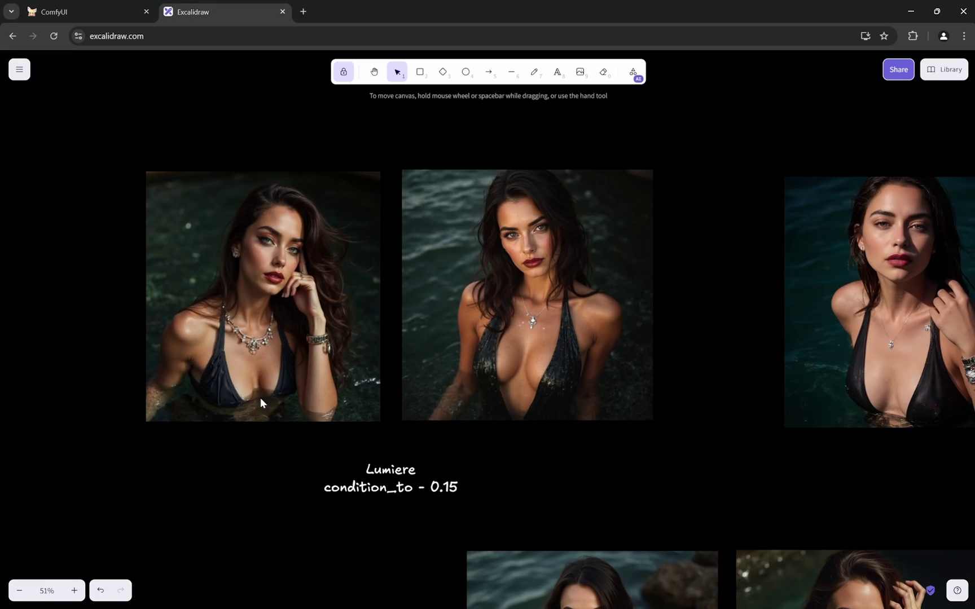
scroll(496, 460, up, 2)
scroll(499, 459, up, 2)
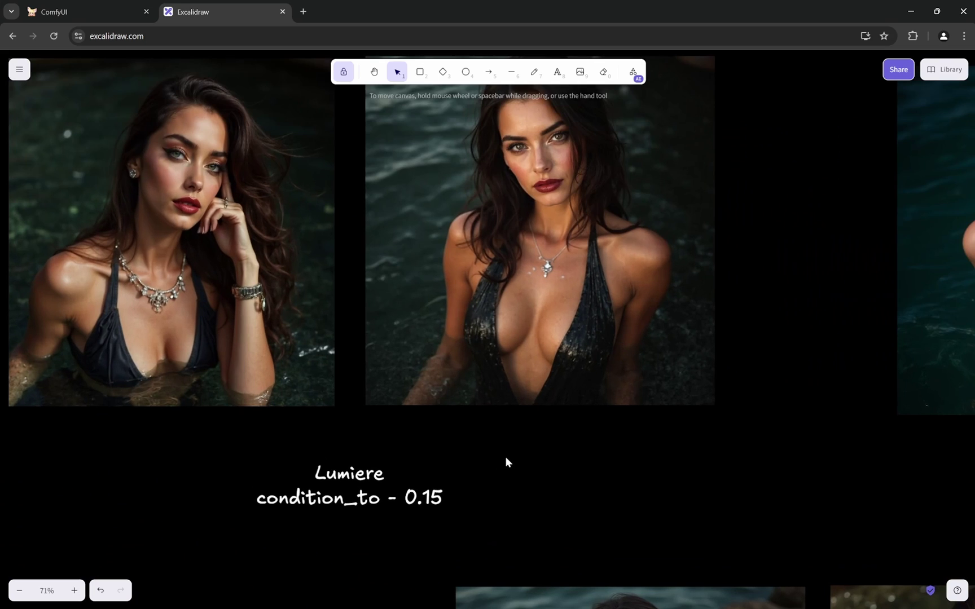
scroll(564, 466, left, 2)
scroll(567, 467, down, 1)
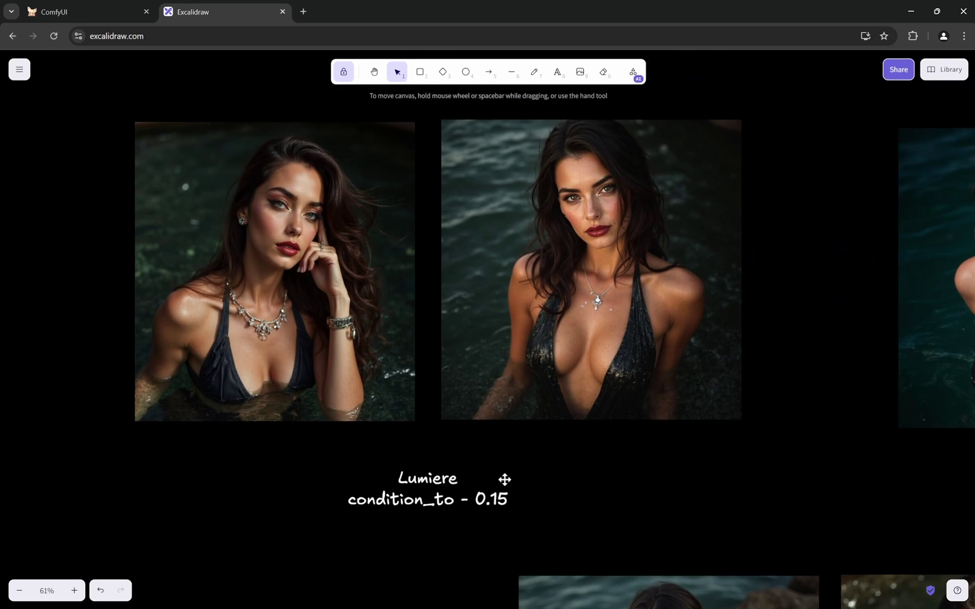
scroll(664, 482, right, 3)
scroll(665, 481, up, 1)
scroll(546, 524, right, 1)
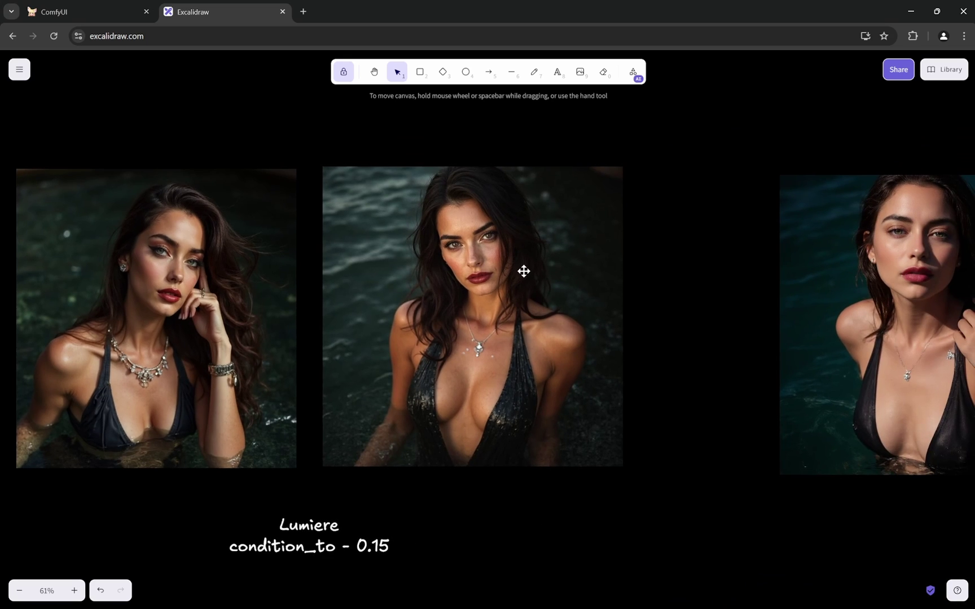
scroll(516, 270, up, 2)
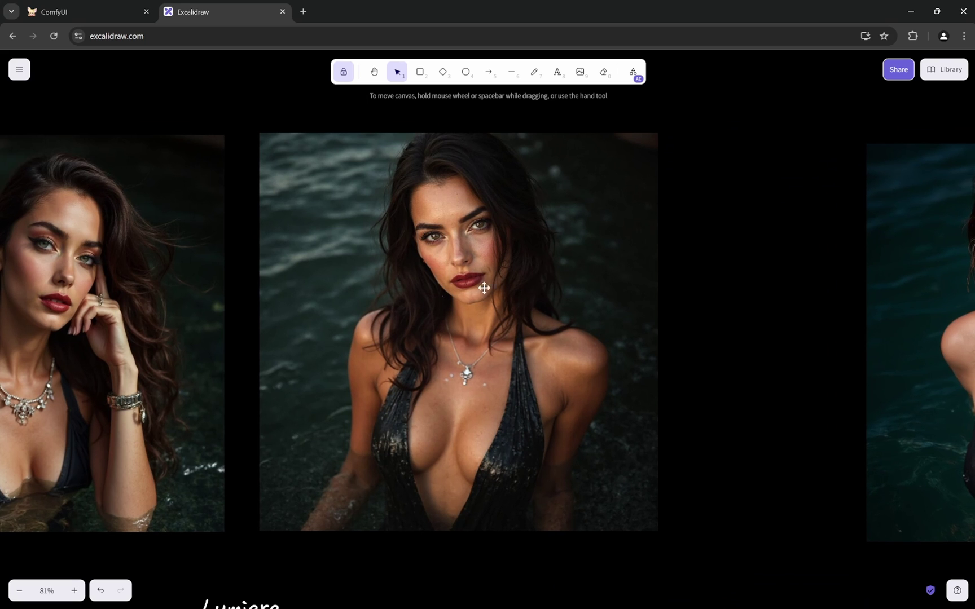
scroll(607, 256, down, 2)
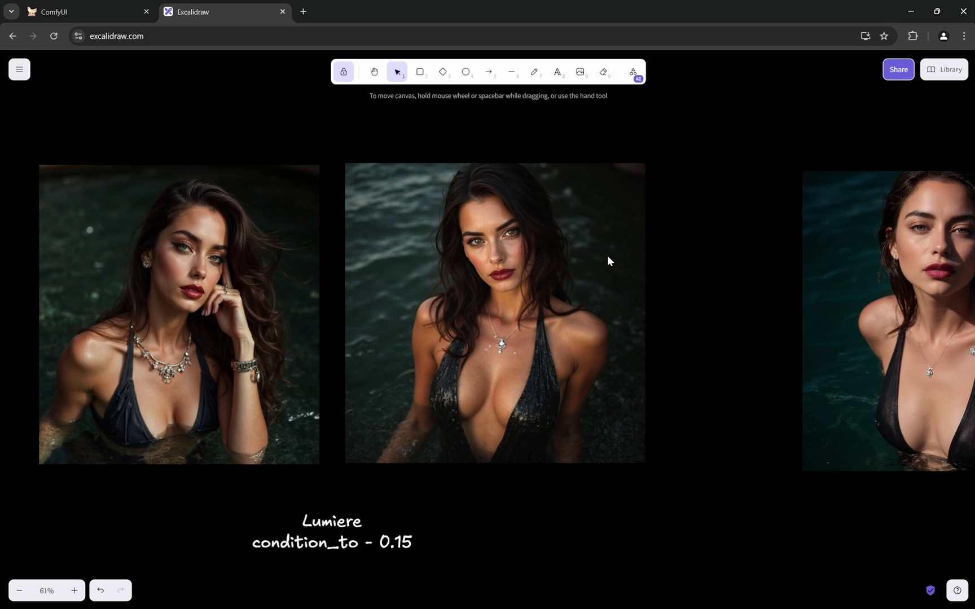
click(84, 11)
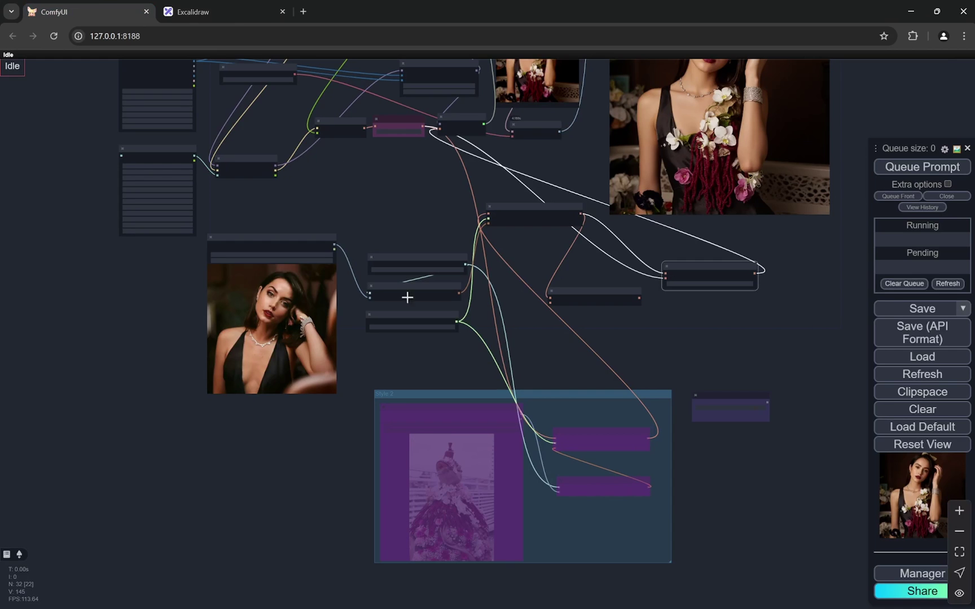
scroll(242, 402, up, 2)
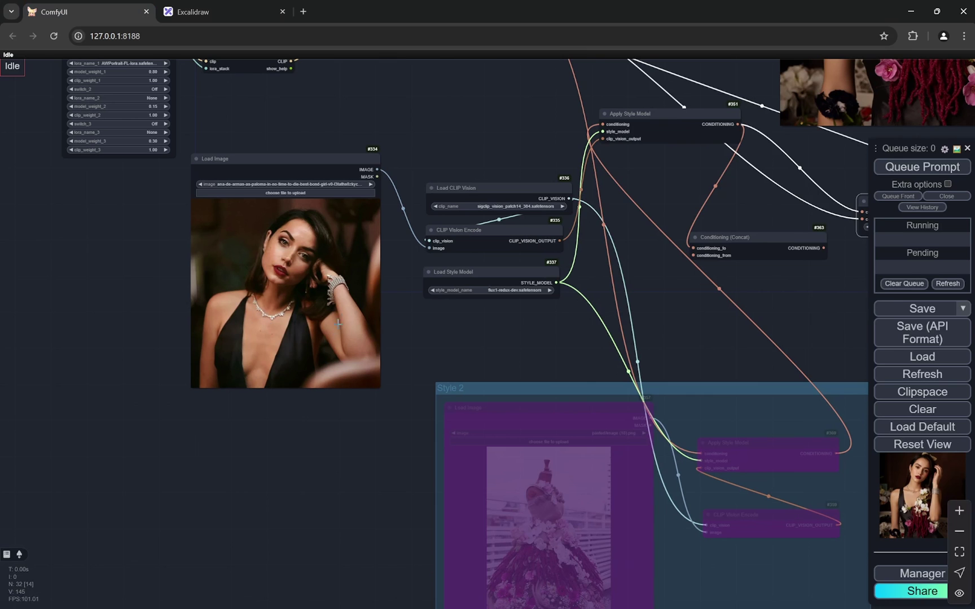
Alternate between the board and the ComfyUI workflow, reviewing the Lumiere 0.15 pair beside all three pairs
click(205, 11)
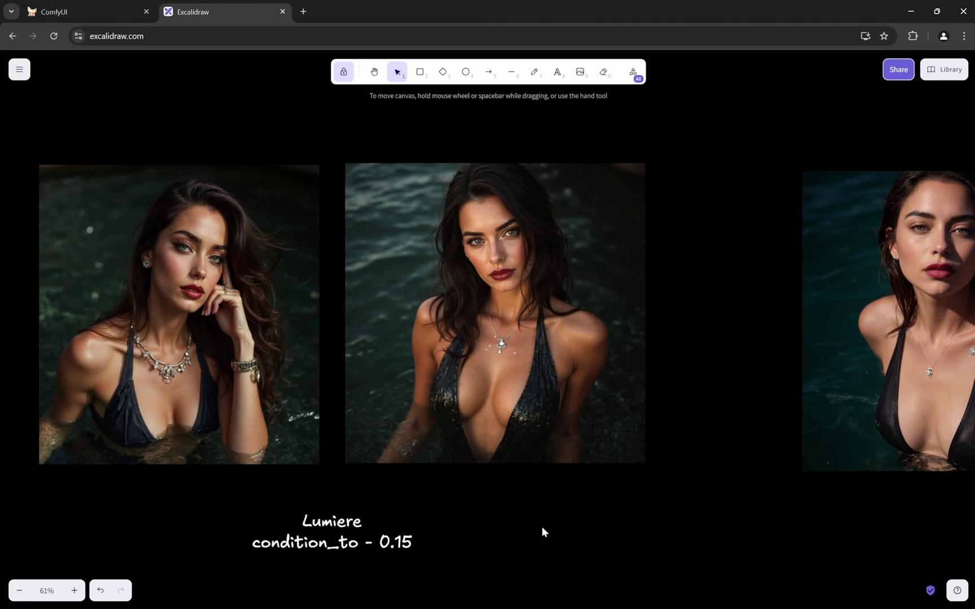
scroll(635, 391, up, 5)
scroll(569, 374, down, 2)
scroll(514, 322, up, 2)
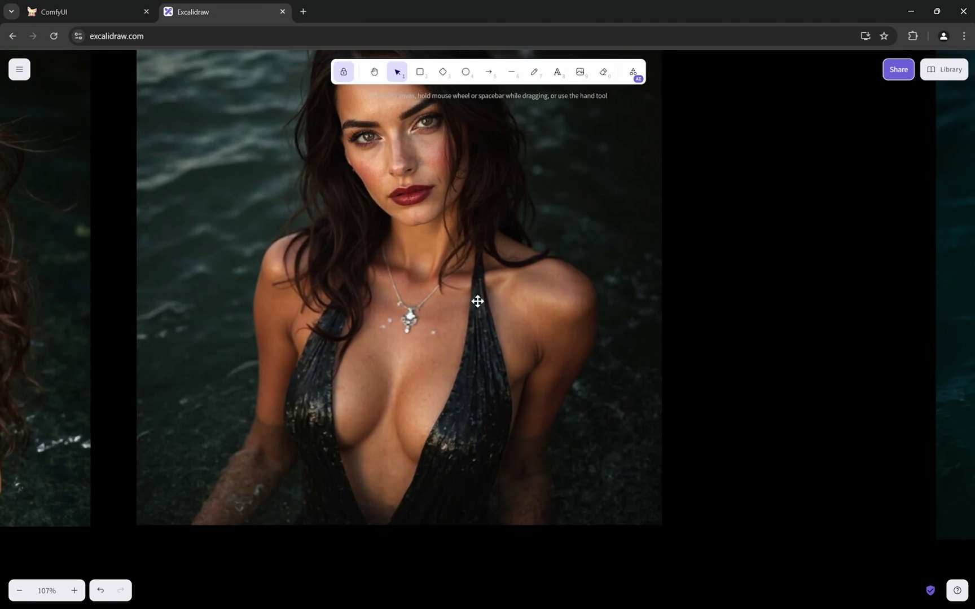
scroll(618, 277, down, 2)
scroll(617, 276, down, 2)
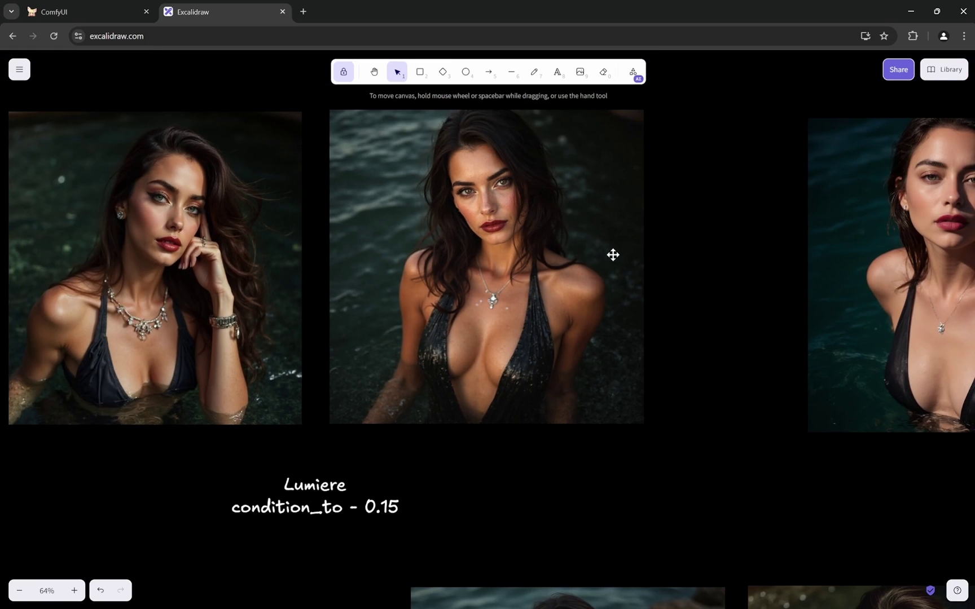
scroll(459, 255, left, 3)
scroll(389, 283, up, 4)
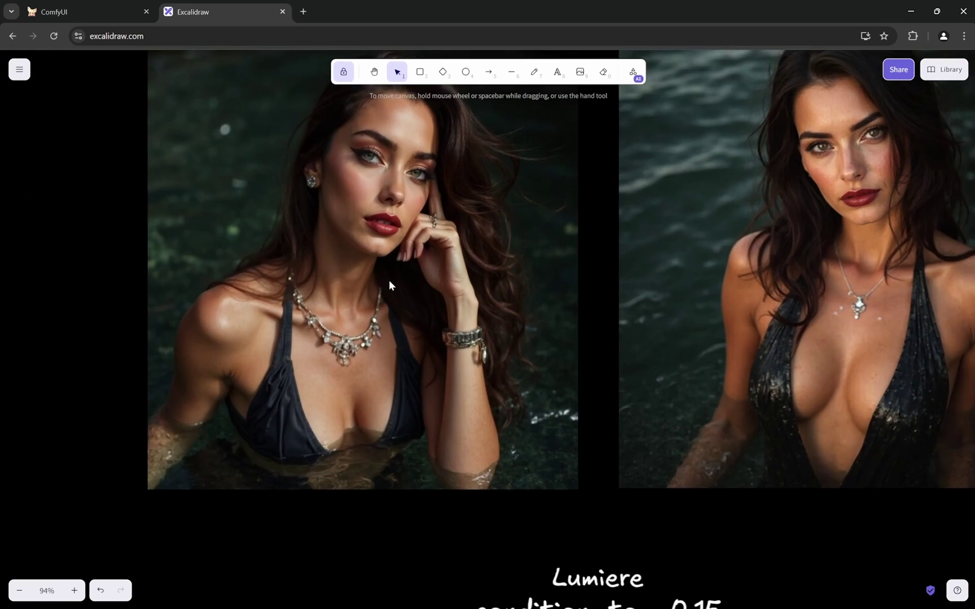
scroll(447, 211, down, 2)
scroll(350, 198, down, 1)
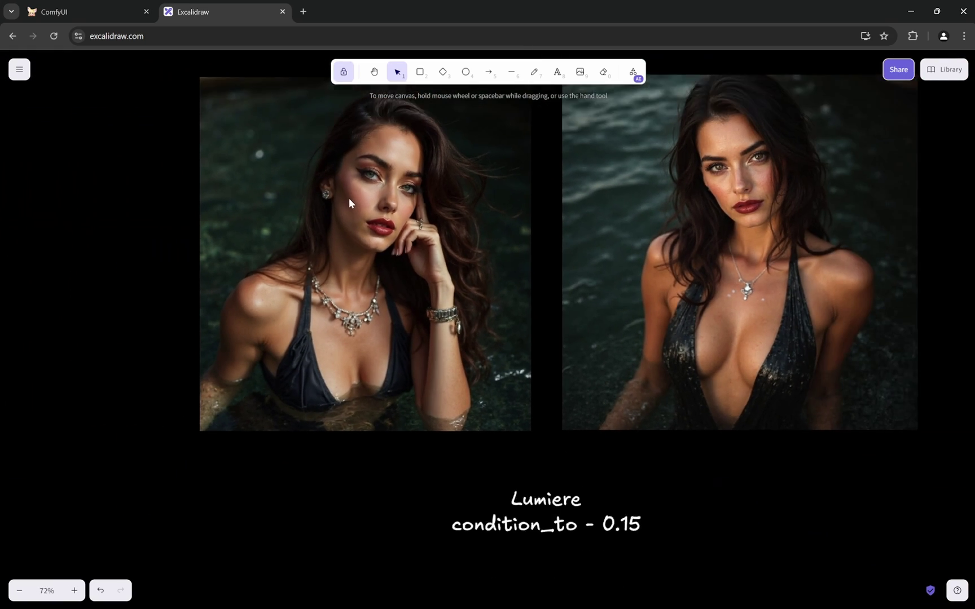
scroll(375, 203, down, 1)
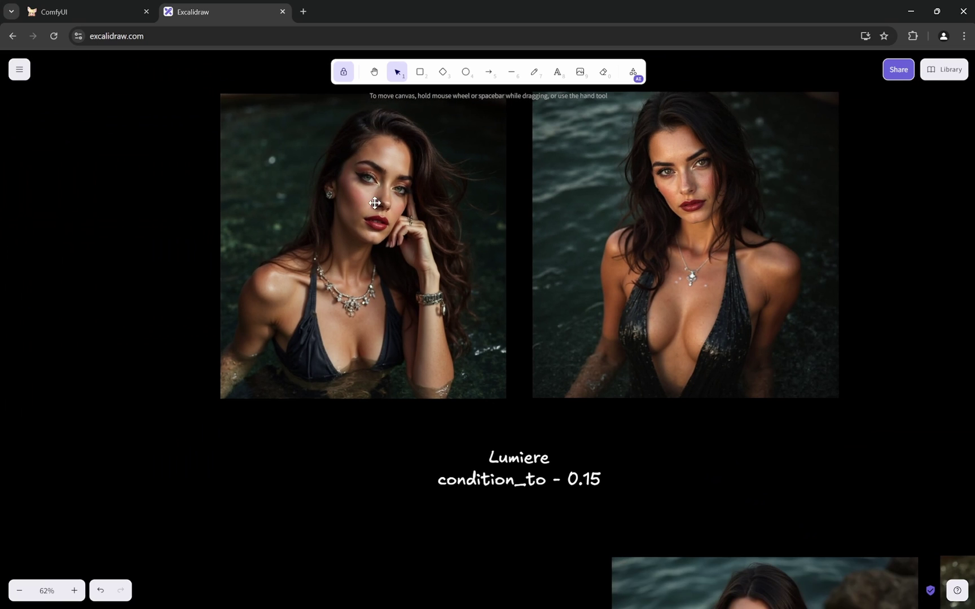
click(61, 12)
click(190, 12)
scroll(449, 306, up, 2)
scroll(448, 305, up, 1)
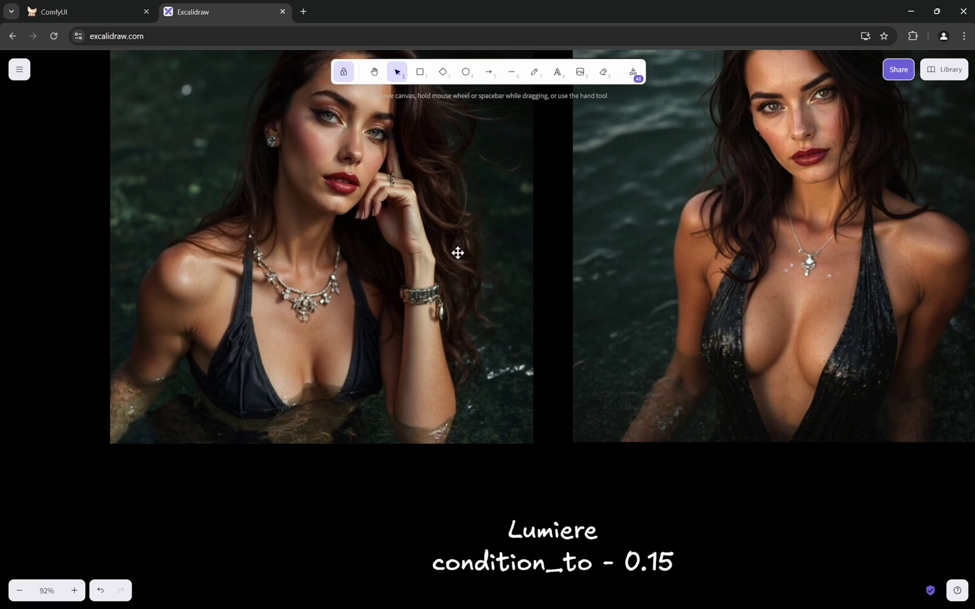
scroll(462, 255, down, 3)
click(117, 17)
click(230, 10)
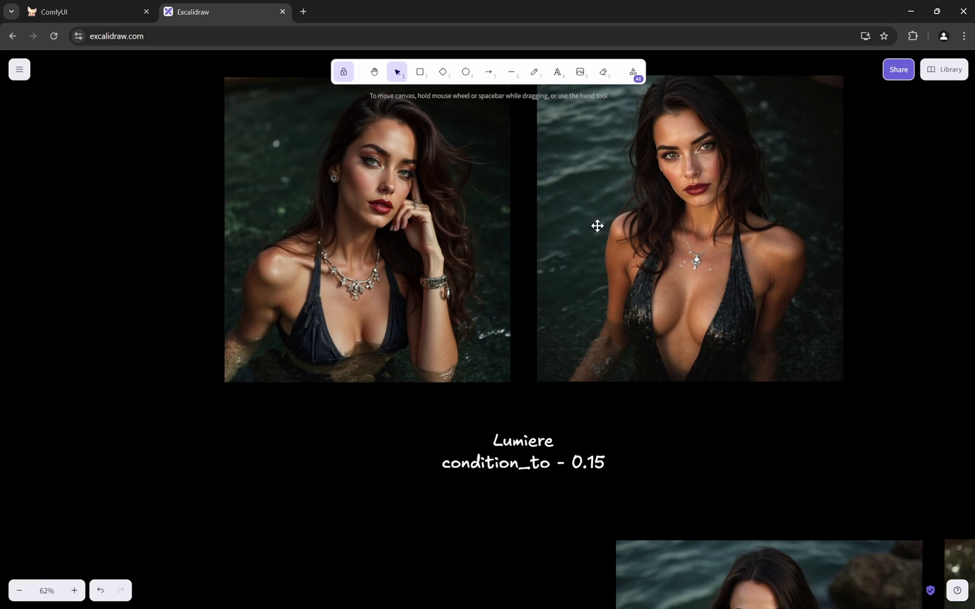
scroll(326, 478, down, 3)
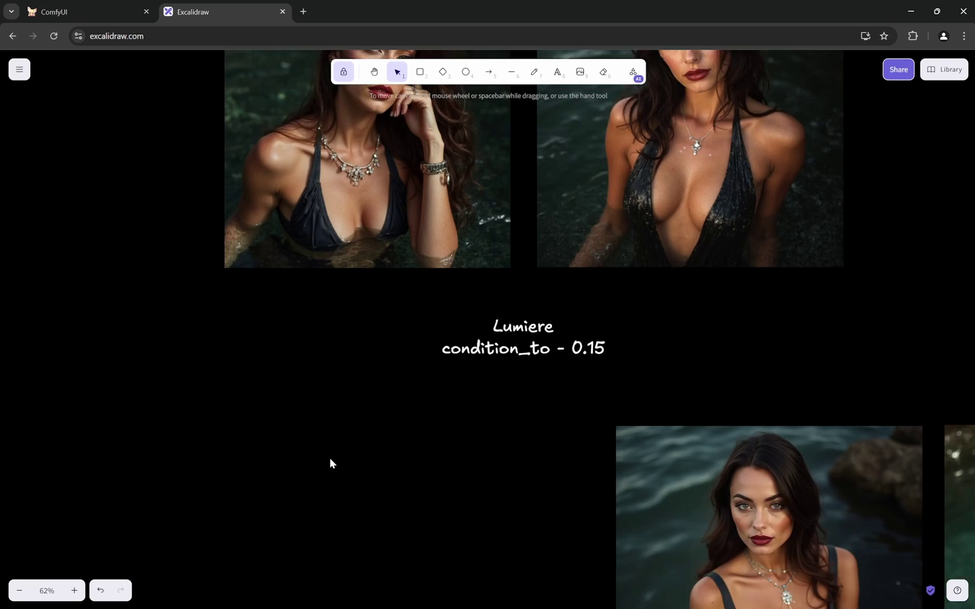
scroll(331, 457, up, 5)
ctrl+scroll(326, 405, down, 2)
ctrl+scroll(374, 351, up, 5)
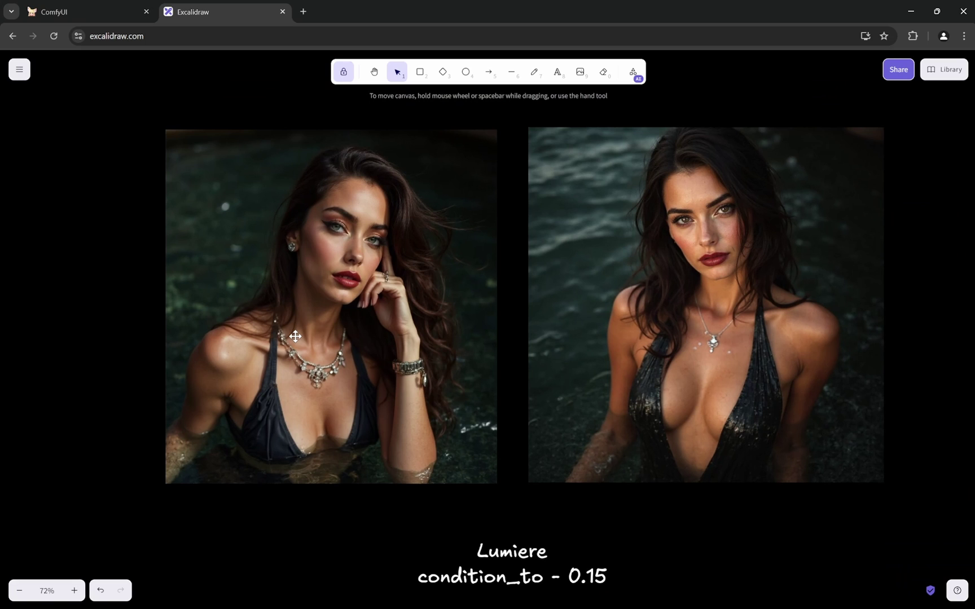
ctrl+scroll(151, 279, down, 3)
ctrl+scroll(223, 292, down, 5)
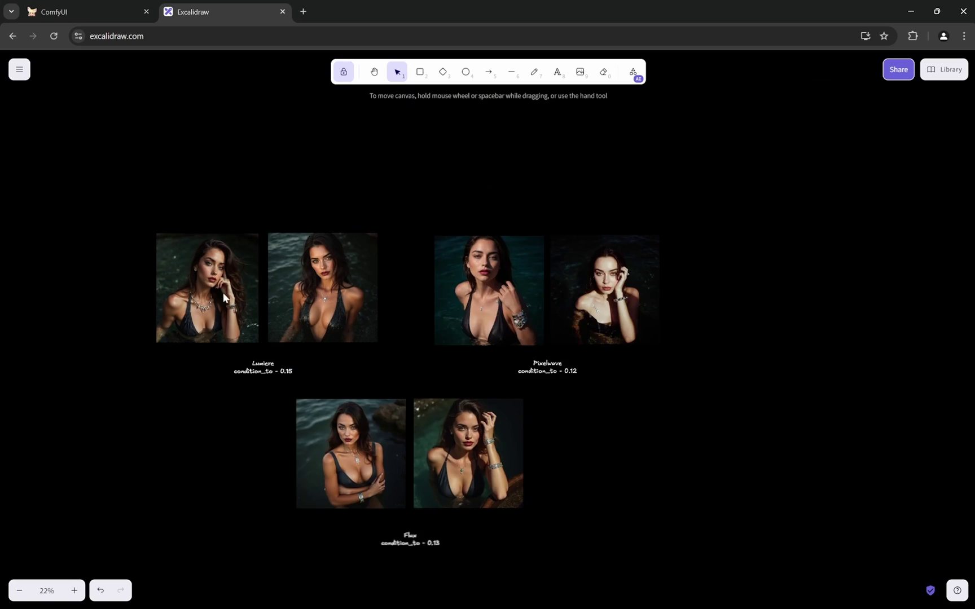
ctrl+scroll(343, 336, up, 4)
click(88, 11)
scroll(131, 350, down, 2)
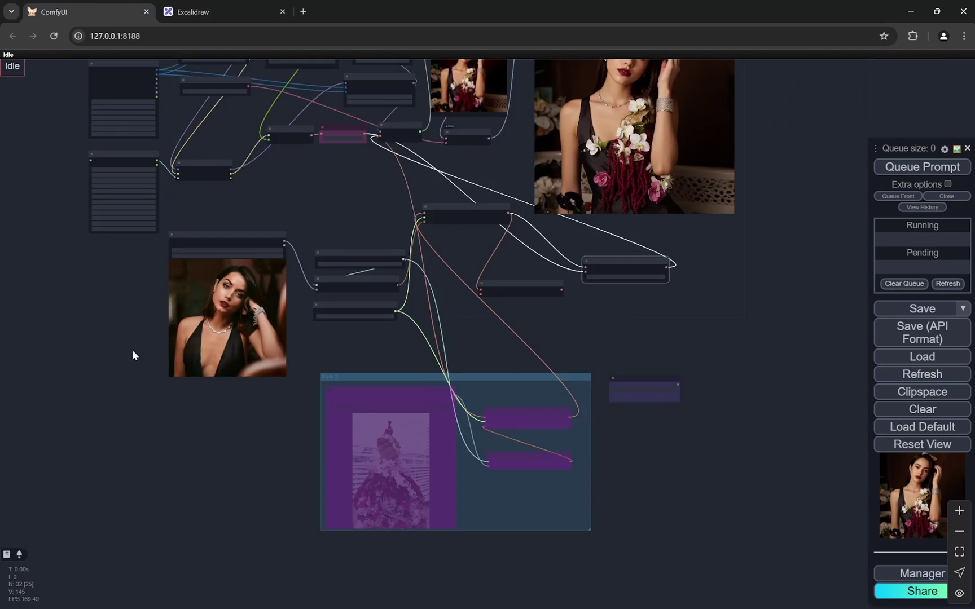
scroll(133, 350, down, 1)
drag(312, 345, 323, 496)
scroll(347, 381, up, 2)
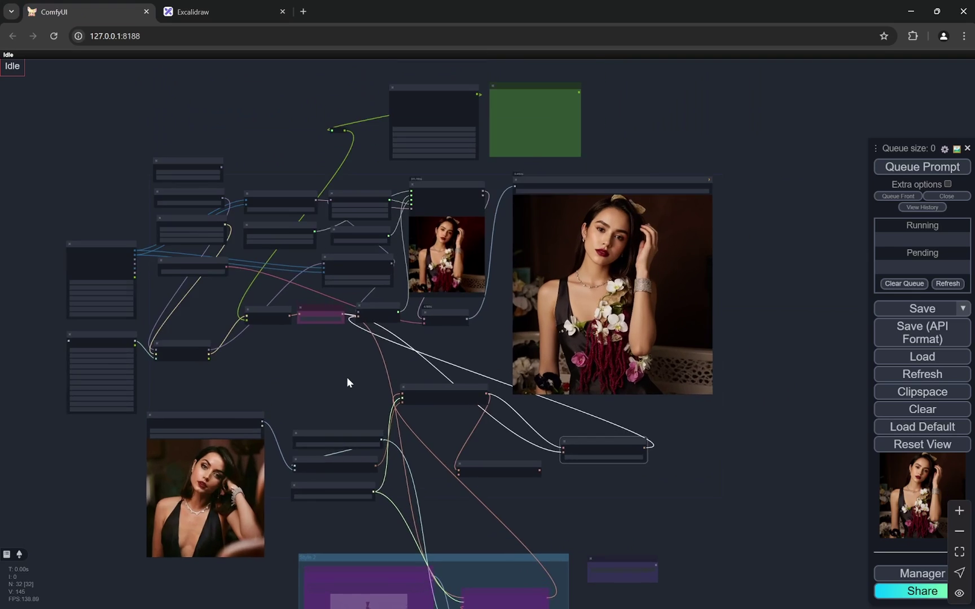
scroll(347, 381, up, 2)
scroll(326, 361, up, 2)
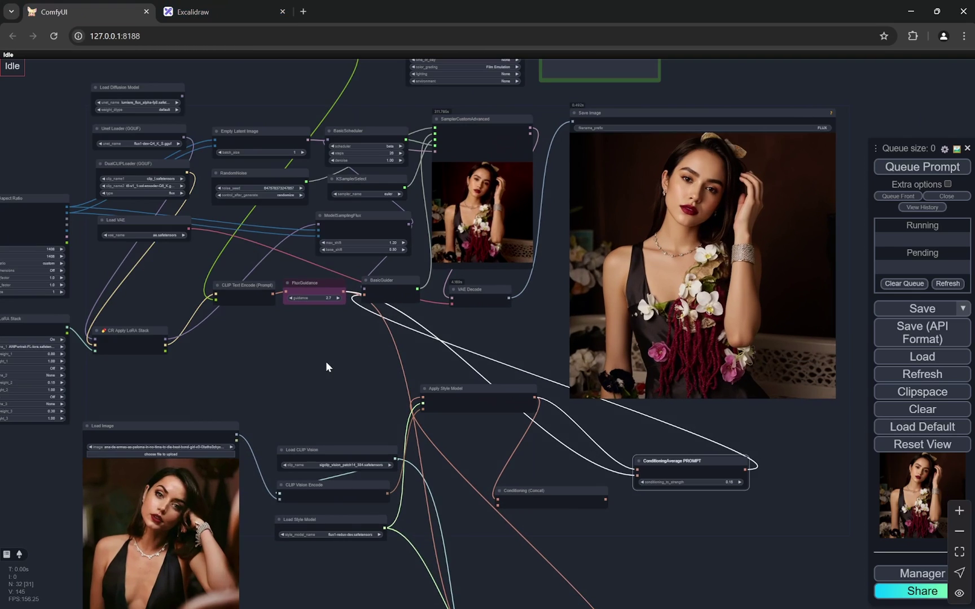
drag(325, 362, 258, 221)
scroll(300, 325, up, 3)
scroll(299, 325, up, 3)
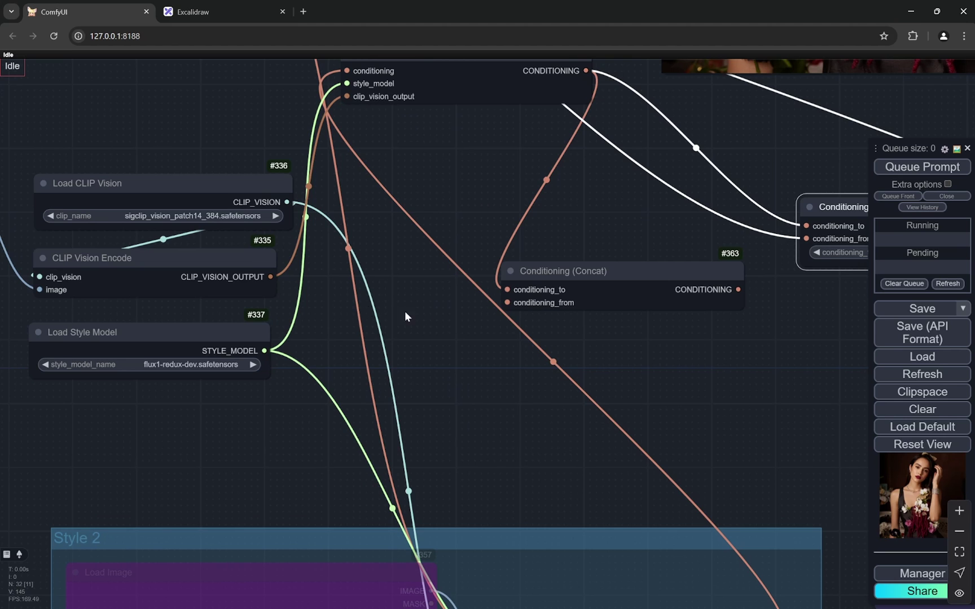
scroll(374, 309, down, 2)
scroll(371, 308, down, 2)
scroll(638, 372, down, 2)
drag(639, 376, 608, 289)
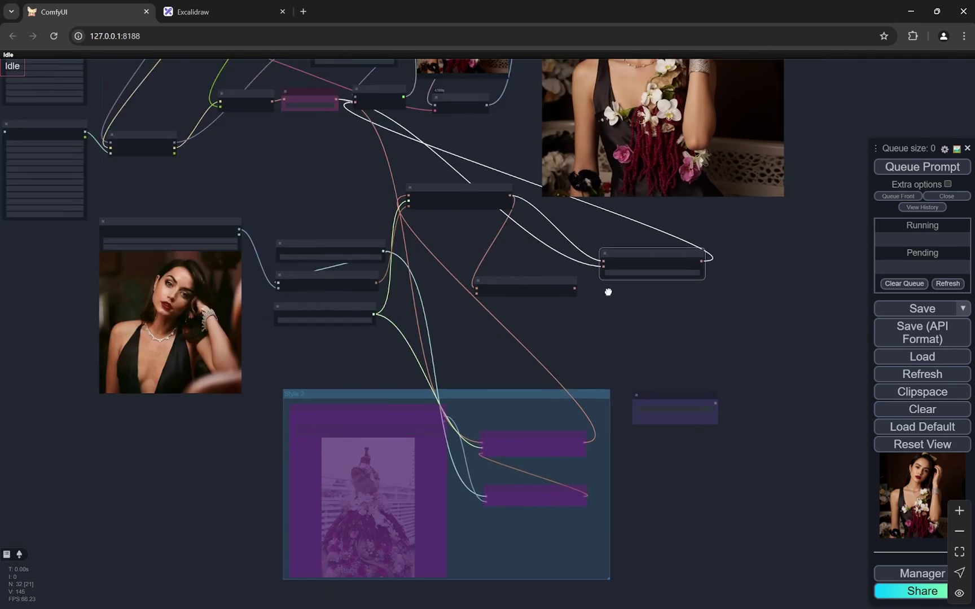
scroll(533, 388, up, 2)
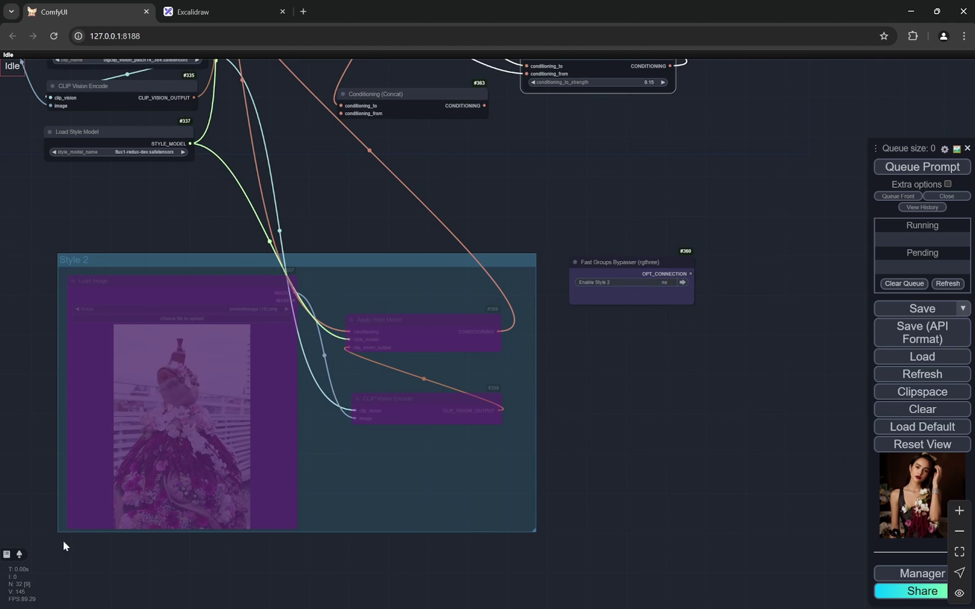
mouse_move(196, 250)
mouse_down()
mouse_move(472, 368)
mouse_move(293, 280)
mouse_up()
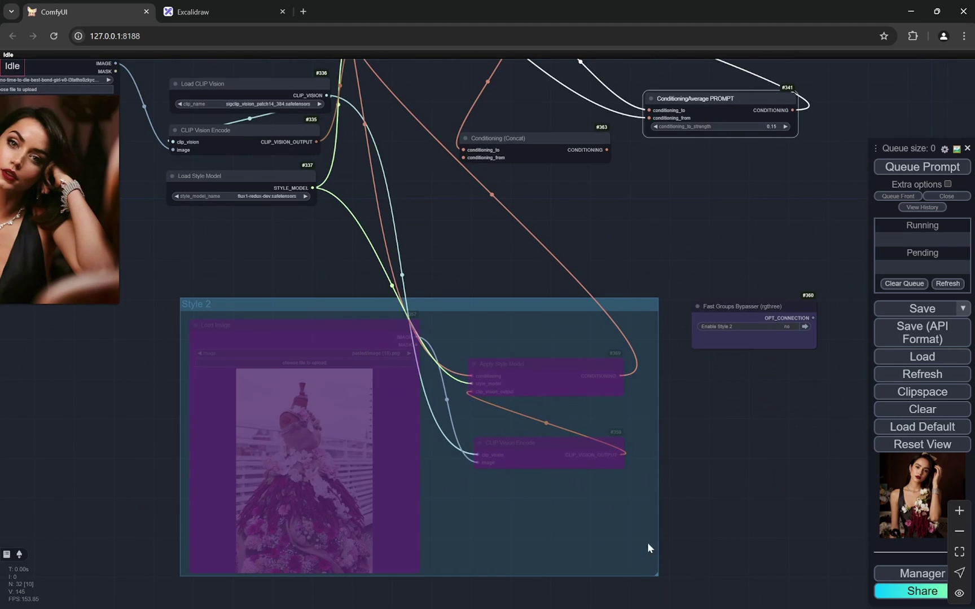
drag(704, 263, 526, 442)
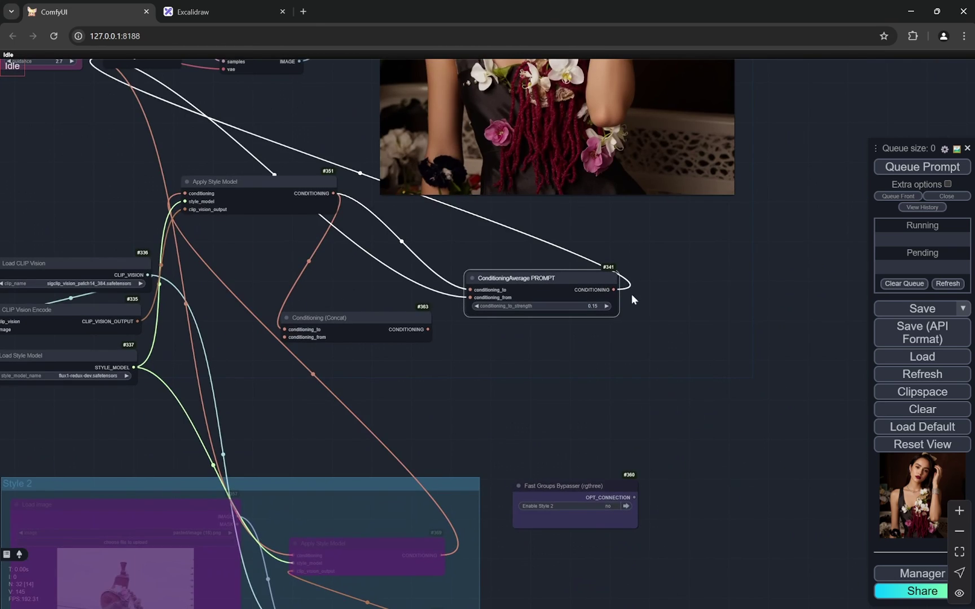
scroll(643, 287, up, 4)
scroll(642, 289, up, 1)
scroll(633, 307, up, 2)
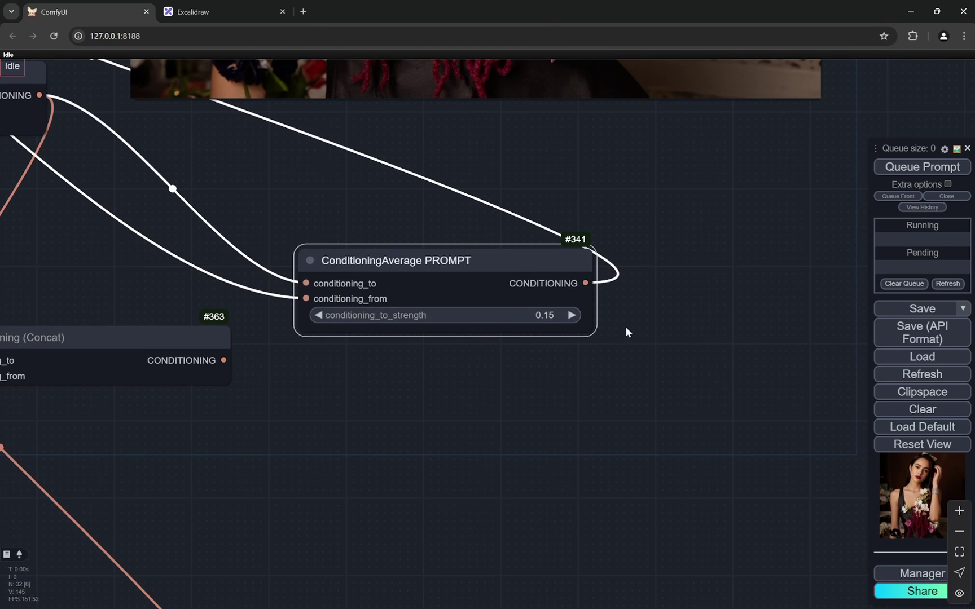
scroll(627, 332, down, 5)
scroll(477, 460, down, 2)
scroll(488, 450, down, 4)
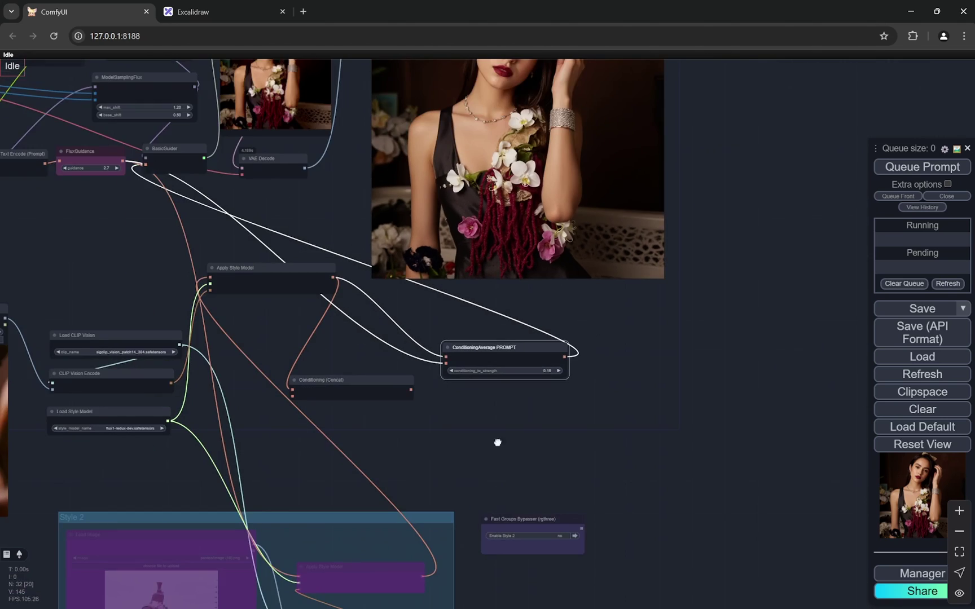
scroll(609, 305, up, 2)
scroll(610, 303, up, 3)
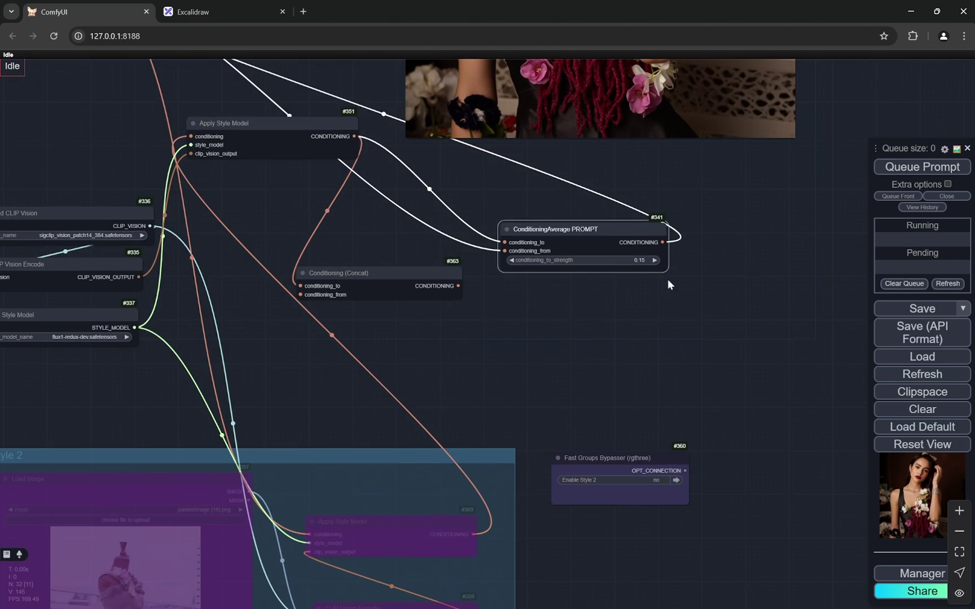
scroll(574, 339, down, 1)
scroll(578, 341, up, 2)
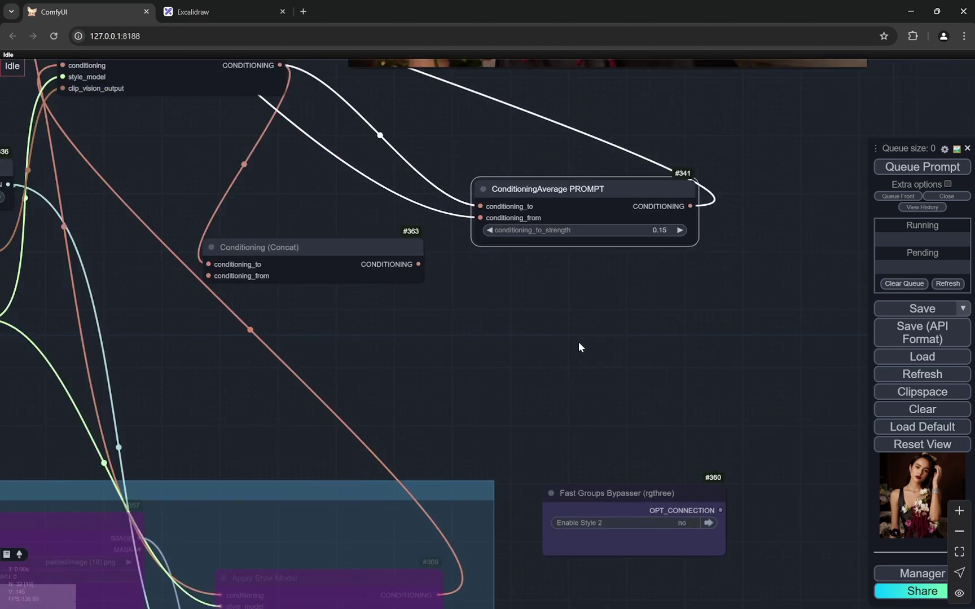
scroll(579, 342, down, 2)
scroll(579, 343, down, 2)
scroll(703, 279, up, 3)
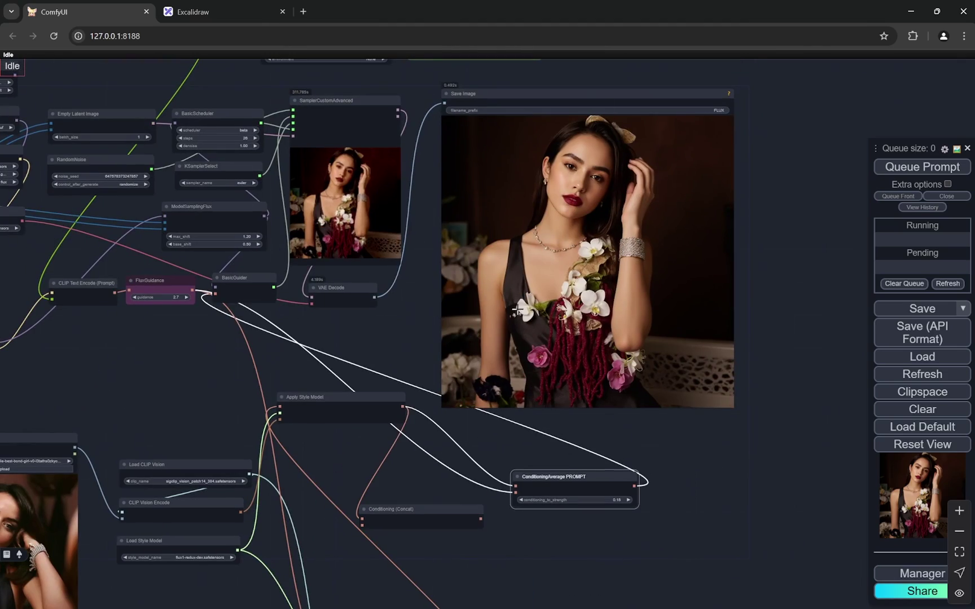
scroll(776, 340, down, 2)
scroll(776, 336, down, 1)
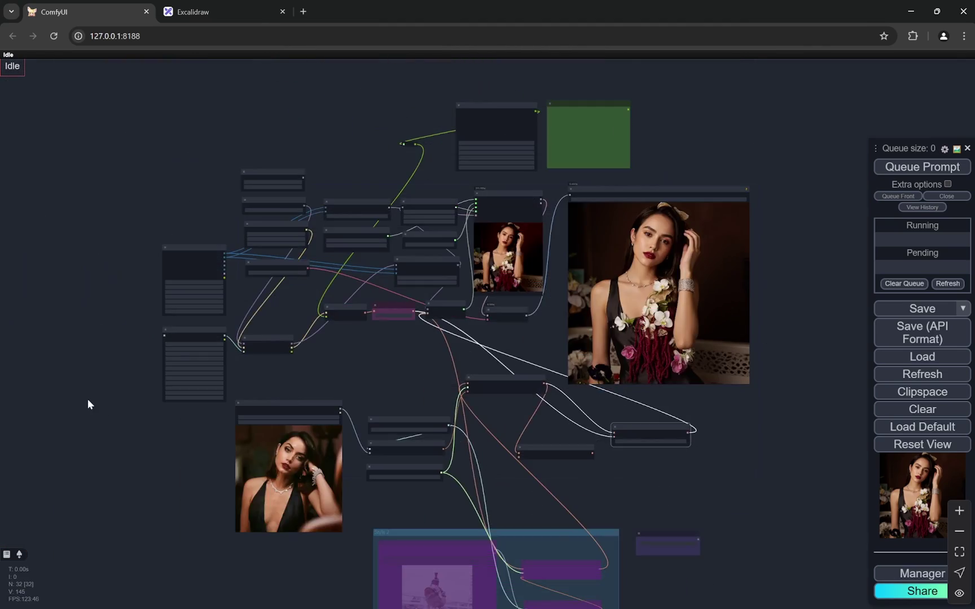
scroll(87, 404, up, 3)
scroll(158, 371, up, 3)
scroll(20, 323, down, 4)
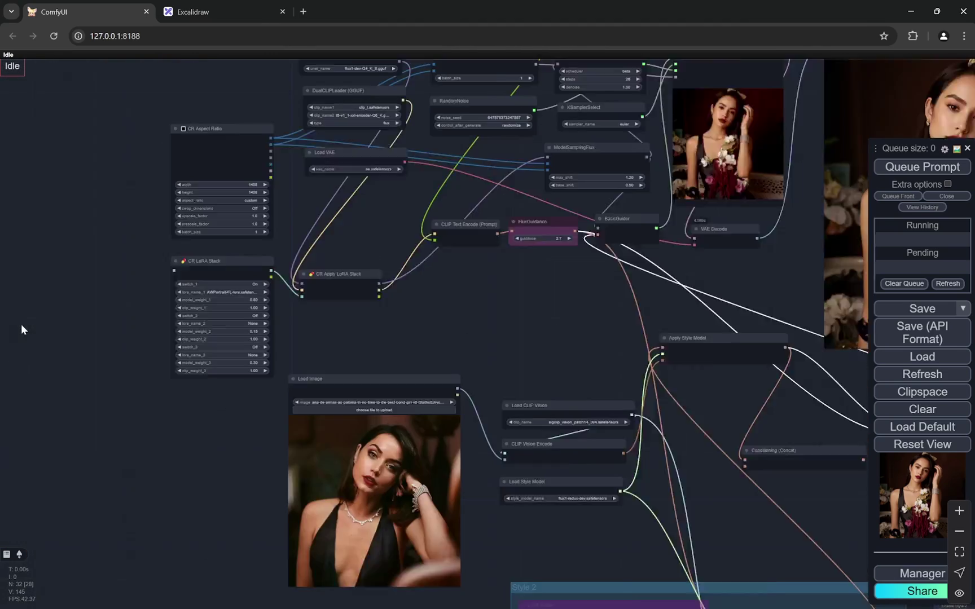
scroll(24, 324, down, 4)
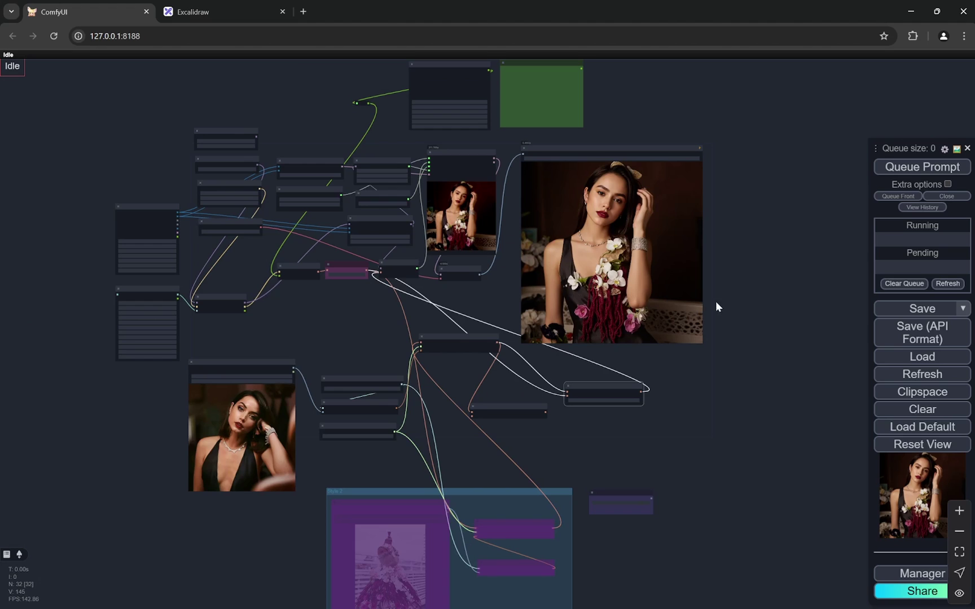